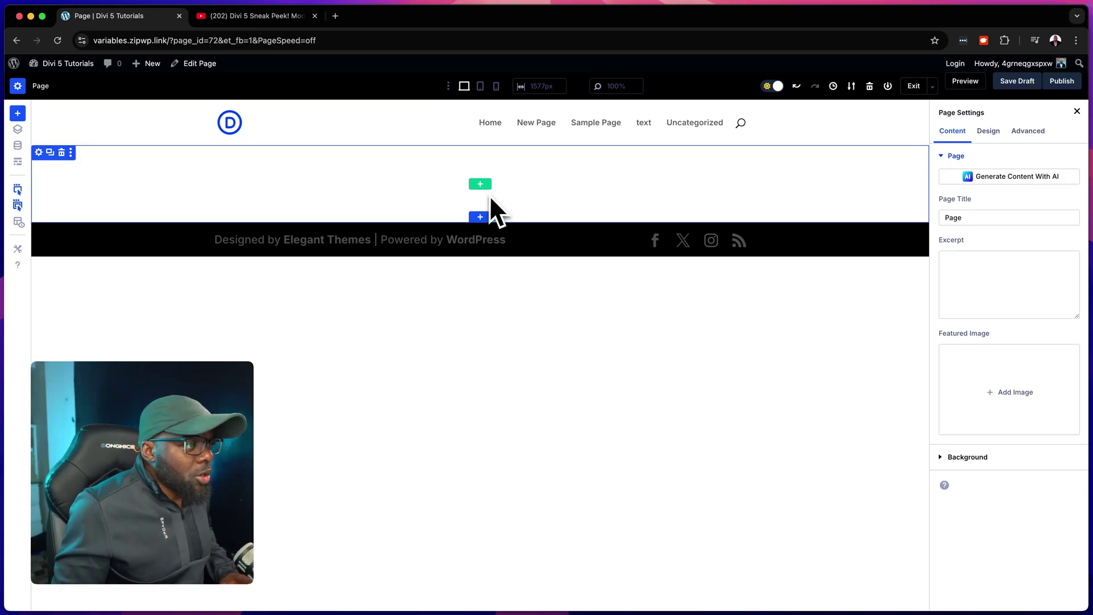
# - Insert a one-column row in the empty section and add a Text module found by searching 'text'
pyautogui.click(478, 185)
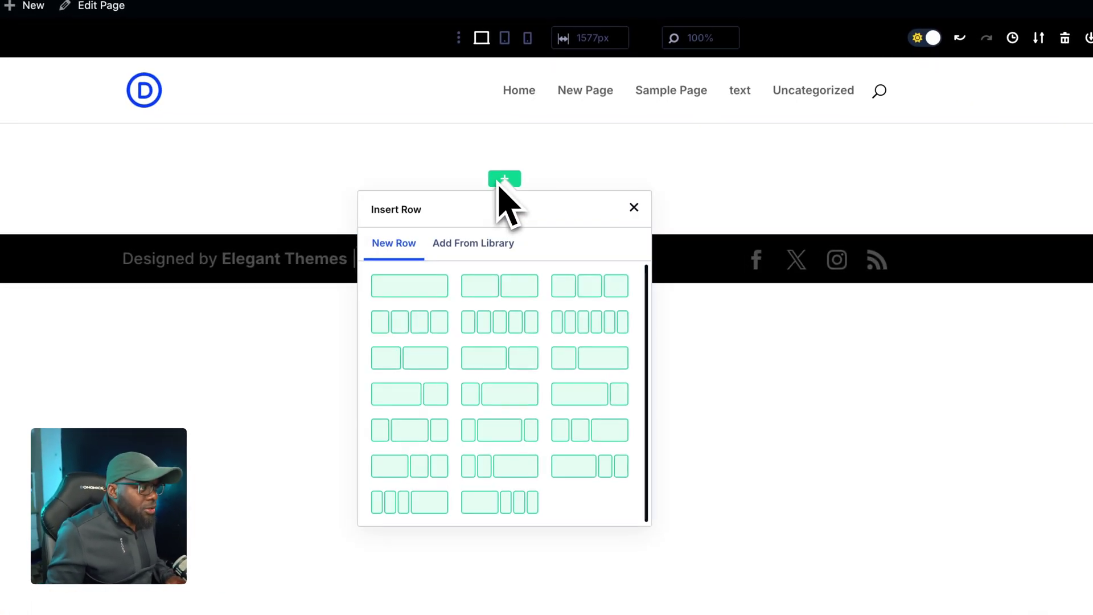
pyautogui.click(426, 293)
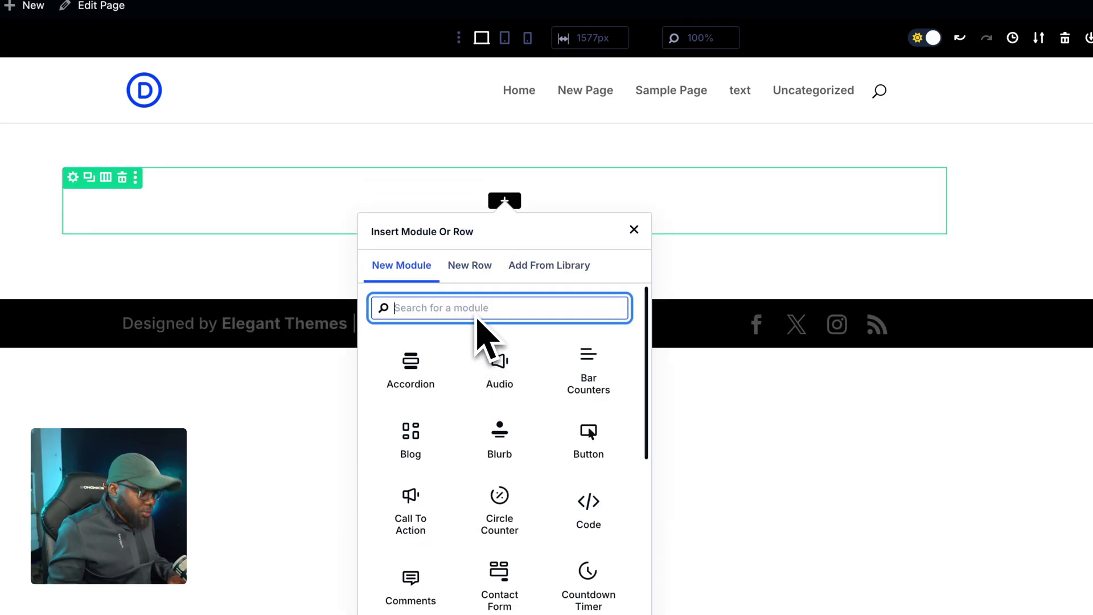
pyautogui.write('text')
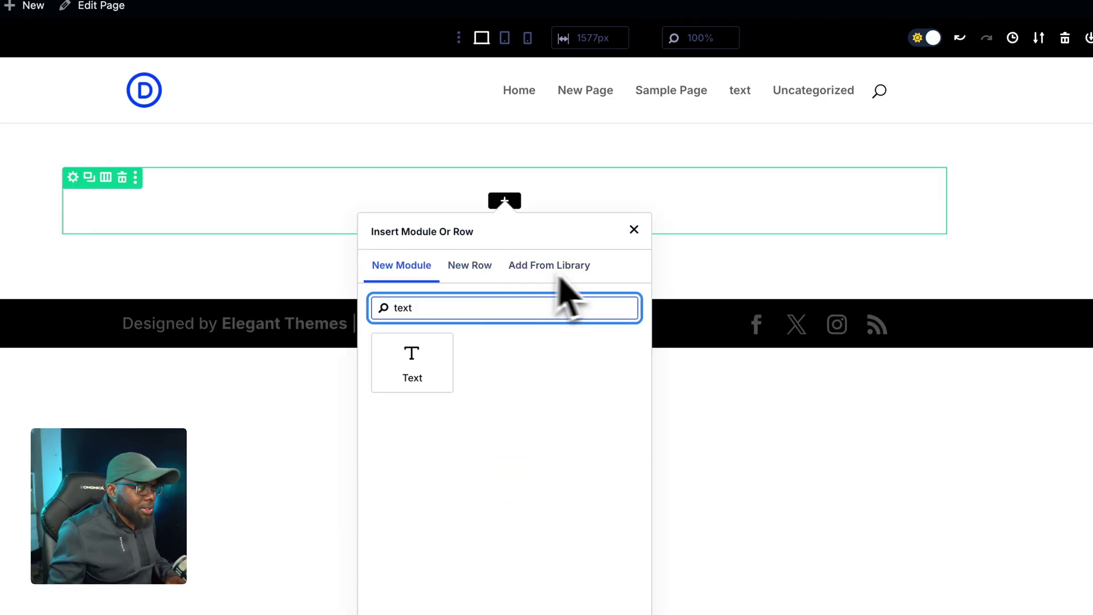
pyautogui.click(421, 378)
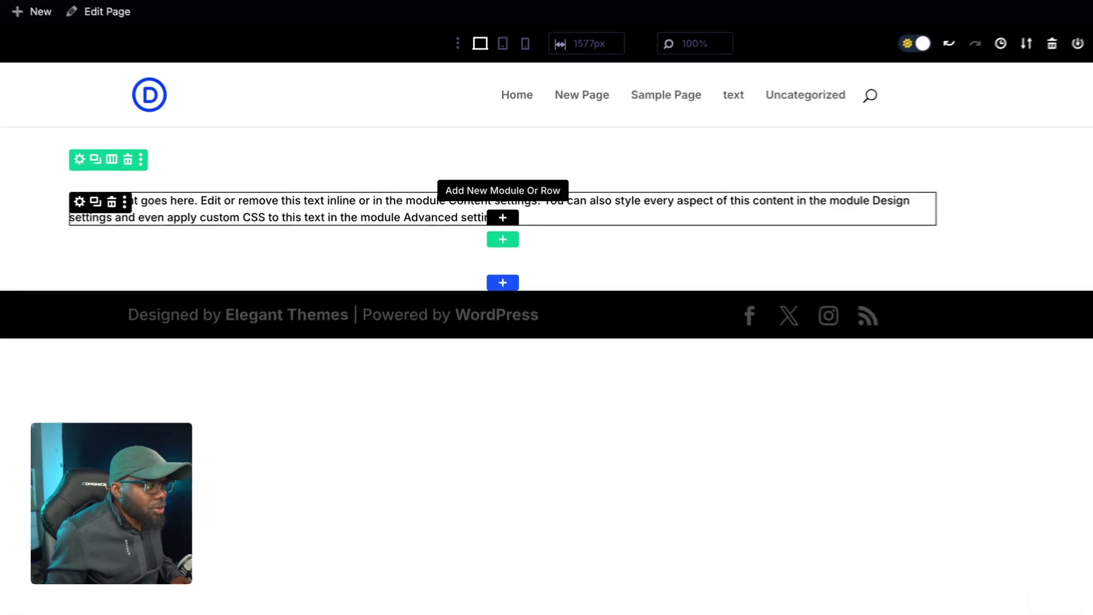
# - Insert a two-column row beneath the text and search 'text' for its module
pyautogui.click(502, 217)
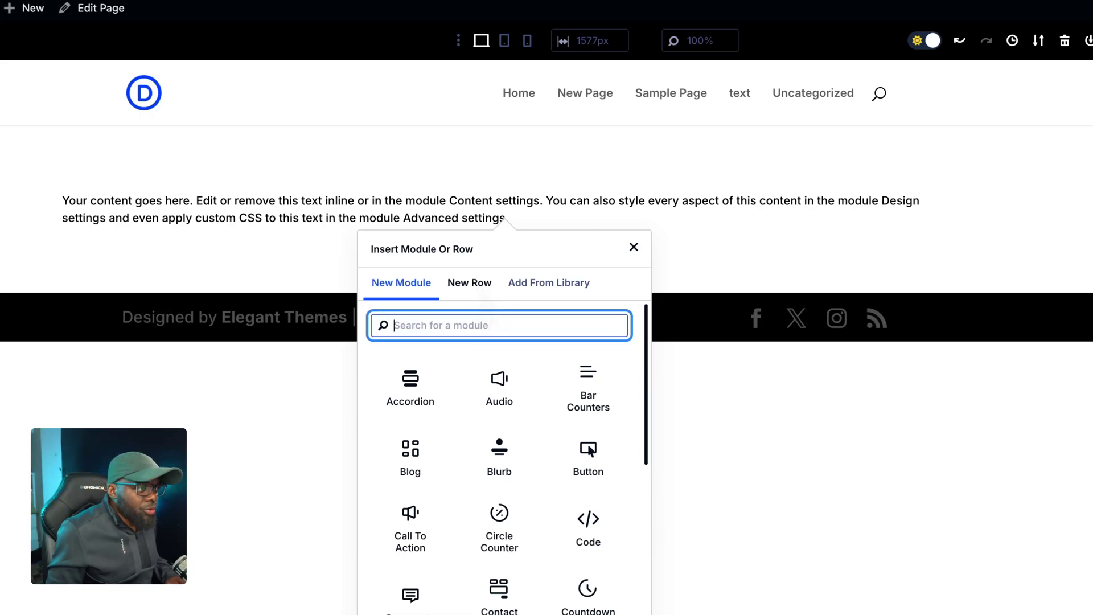
pyautogui.click(469, 283)
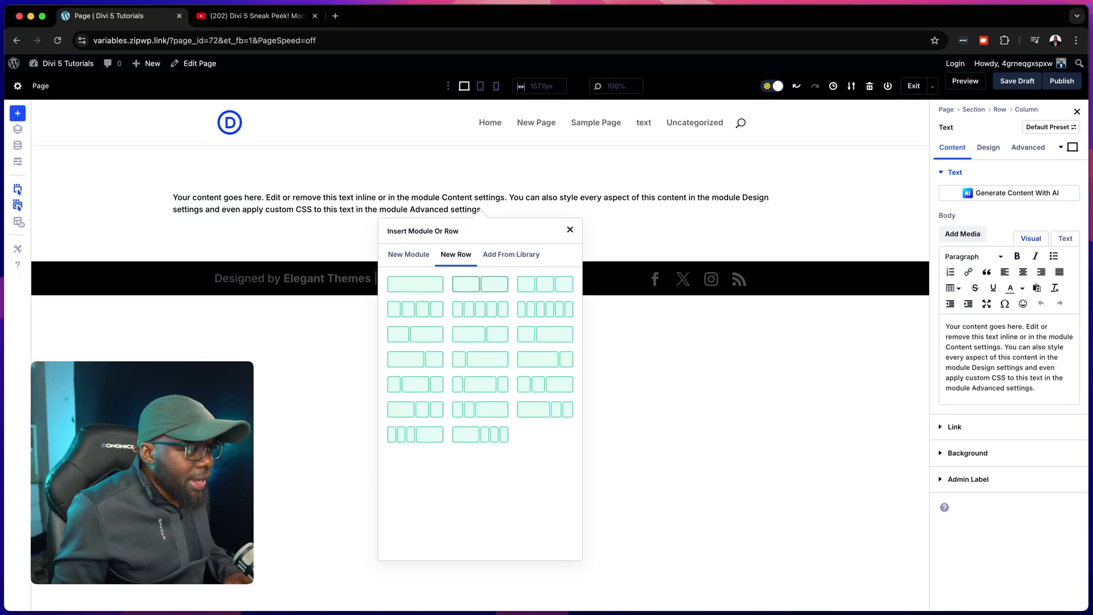
pyautogui.click(480, 283)
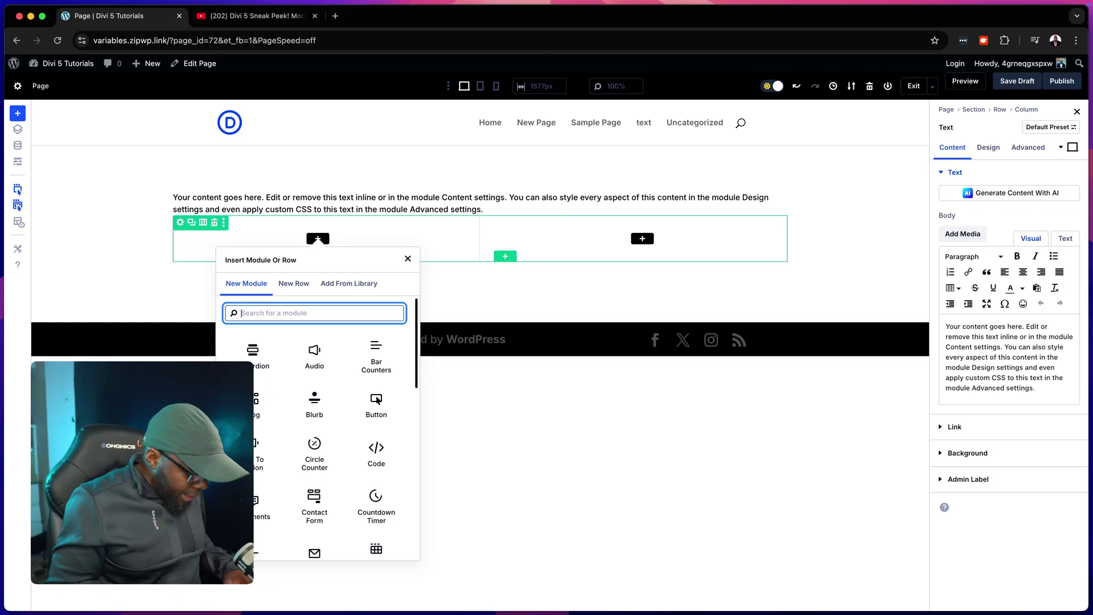
pyautogui.write('text')
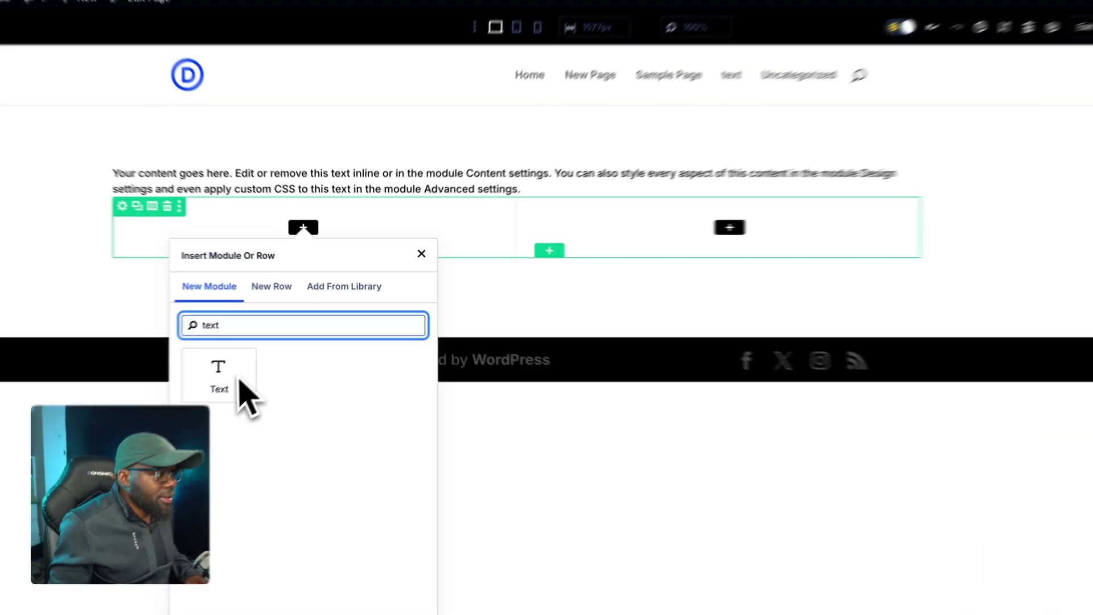
# - Add a Text module to the left column and an Image module showing the beach photo on the right
pyautogui.click(239, 380)
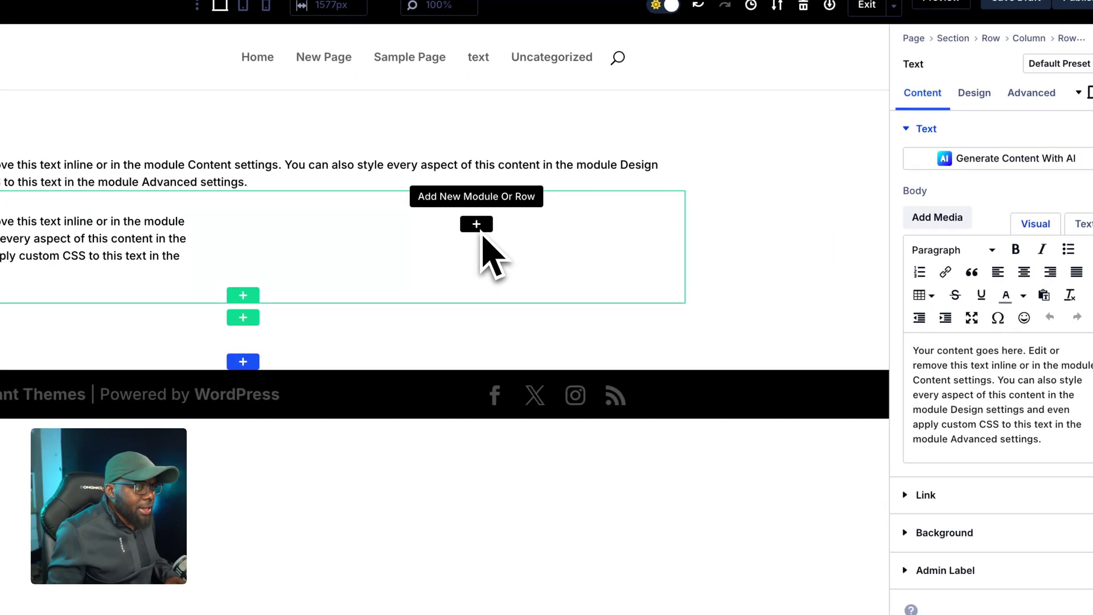
pyautogui.click(478, 228)
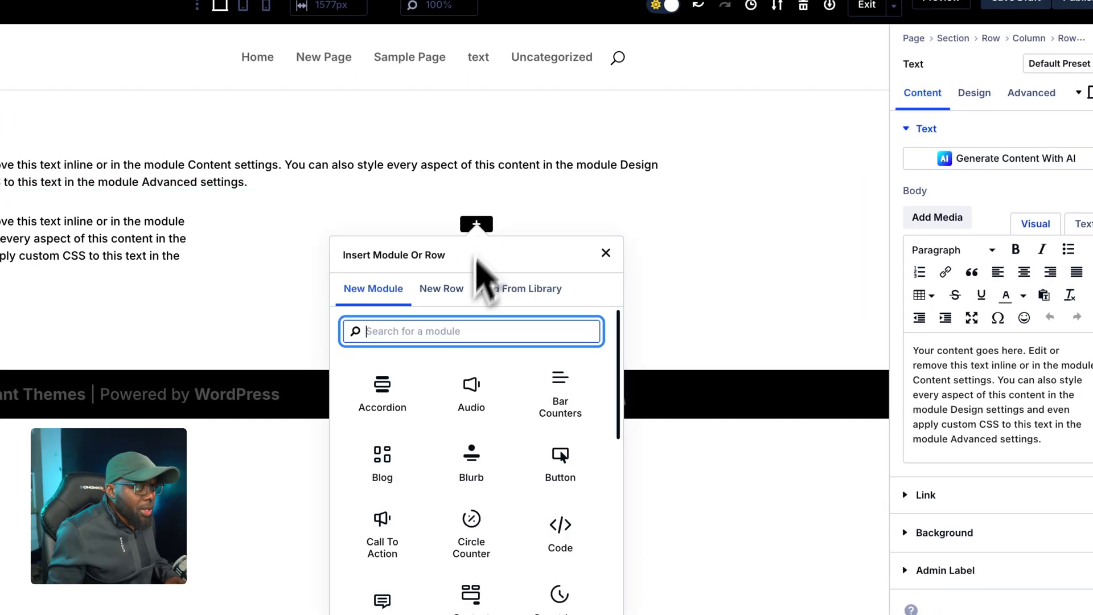
pyautogui.write('image')
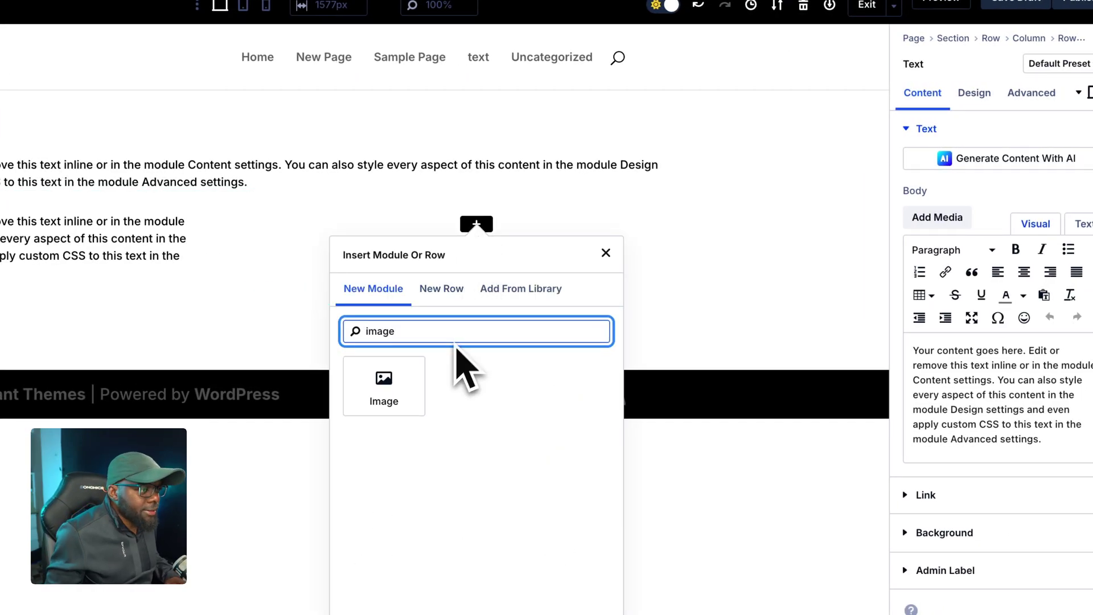
pyautogui.click(409, 381)
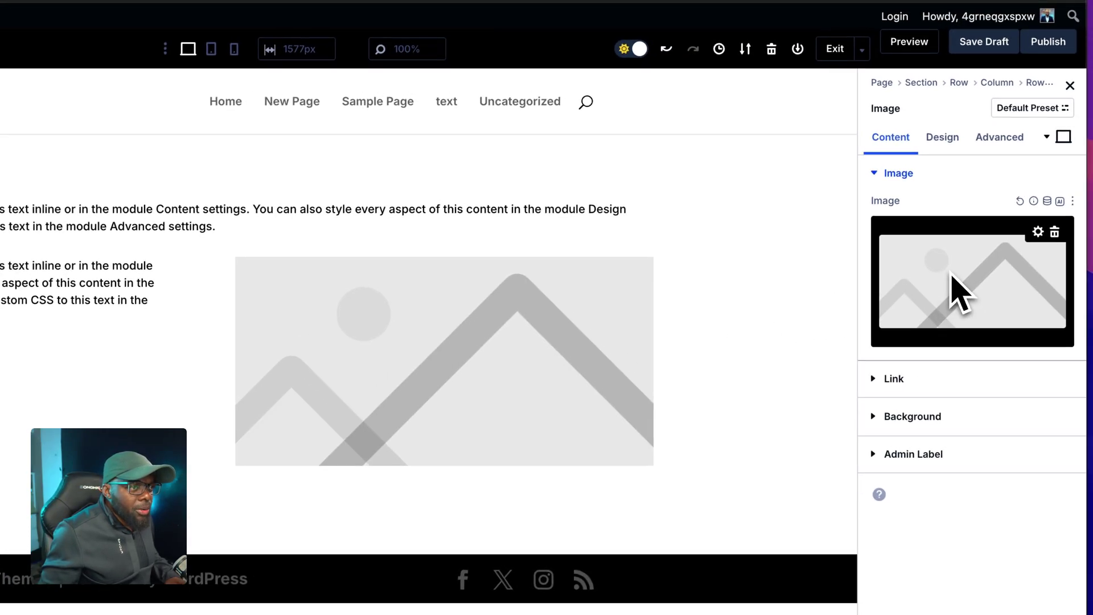
pyautogui.click(983, 245)
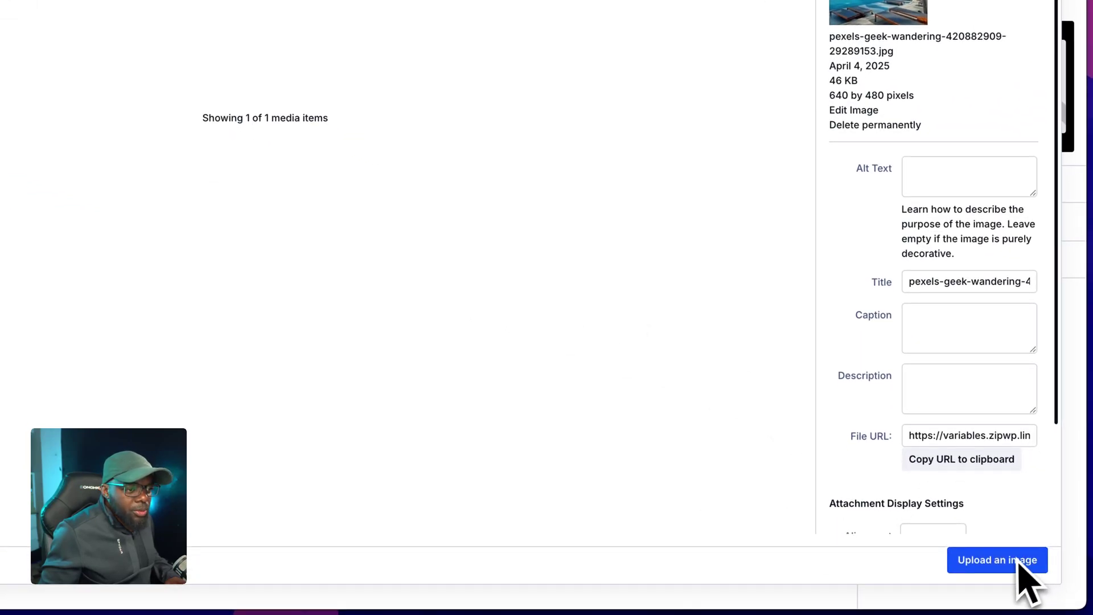
pyautogui.click(1016, 566)
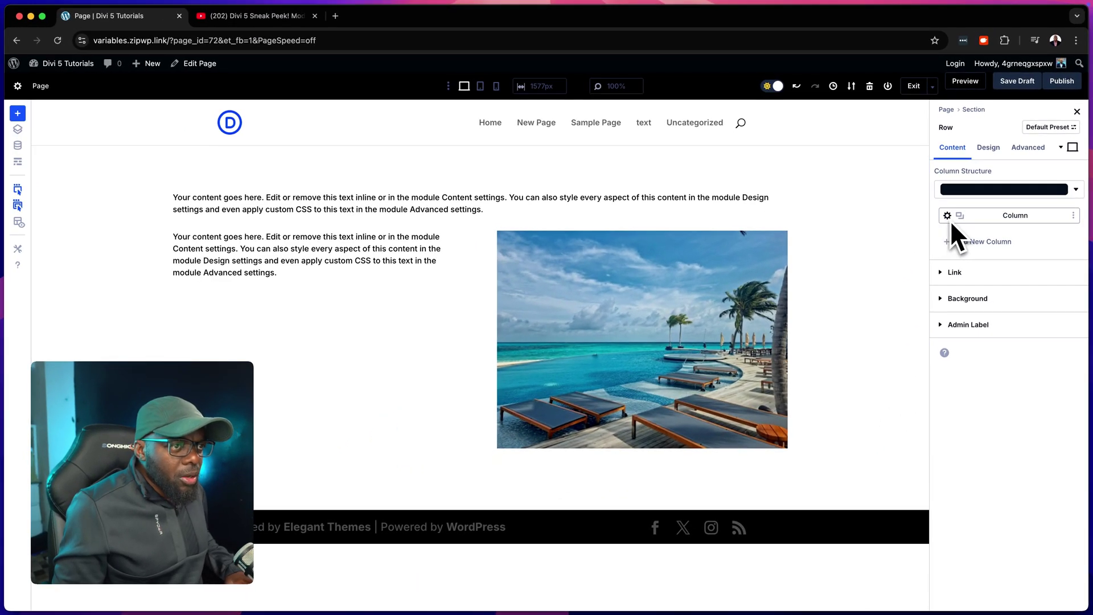
# - Give the outer row the CSS classes 'bg-gray-50 pad-l' in its Advanced settings
pyautogui.click(1024, 150)
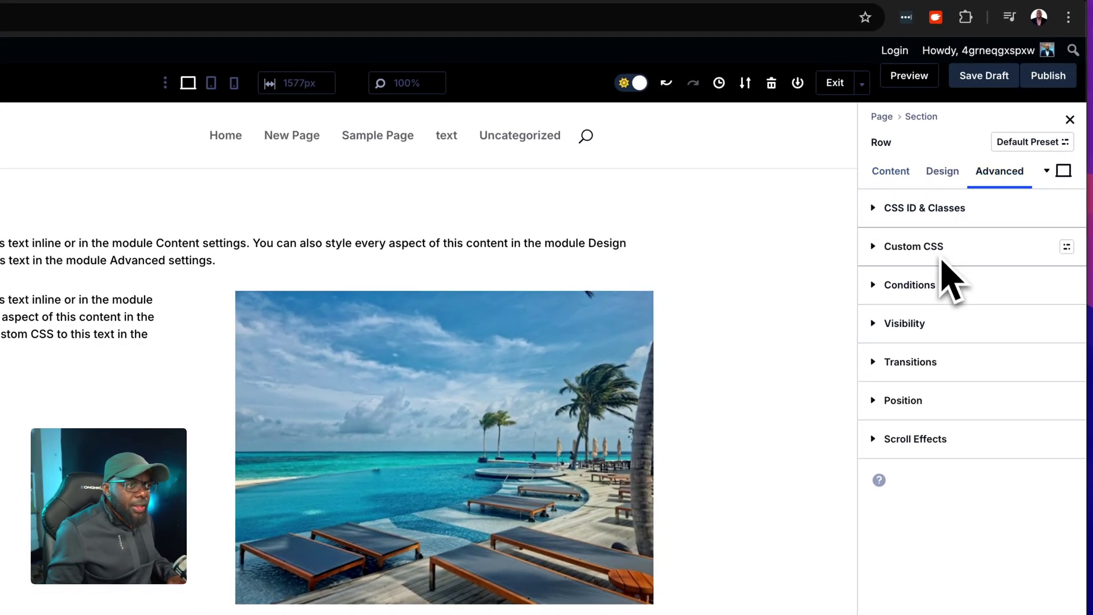
pyautogui.click(930, 212)
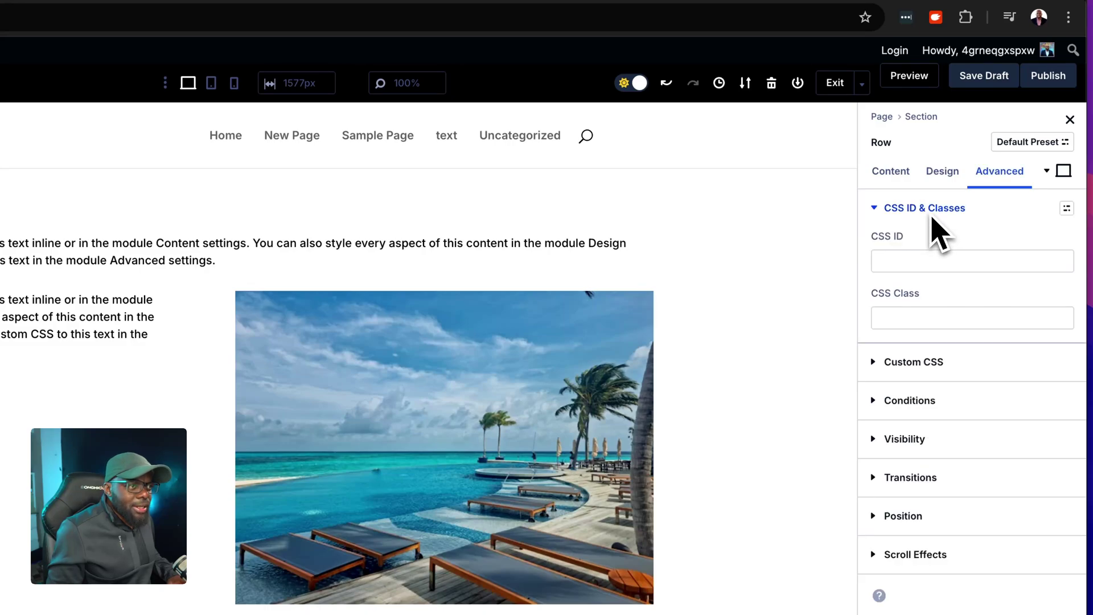
pyautogui.click(908, 328)
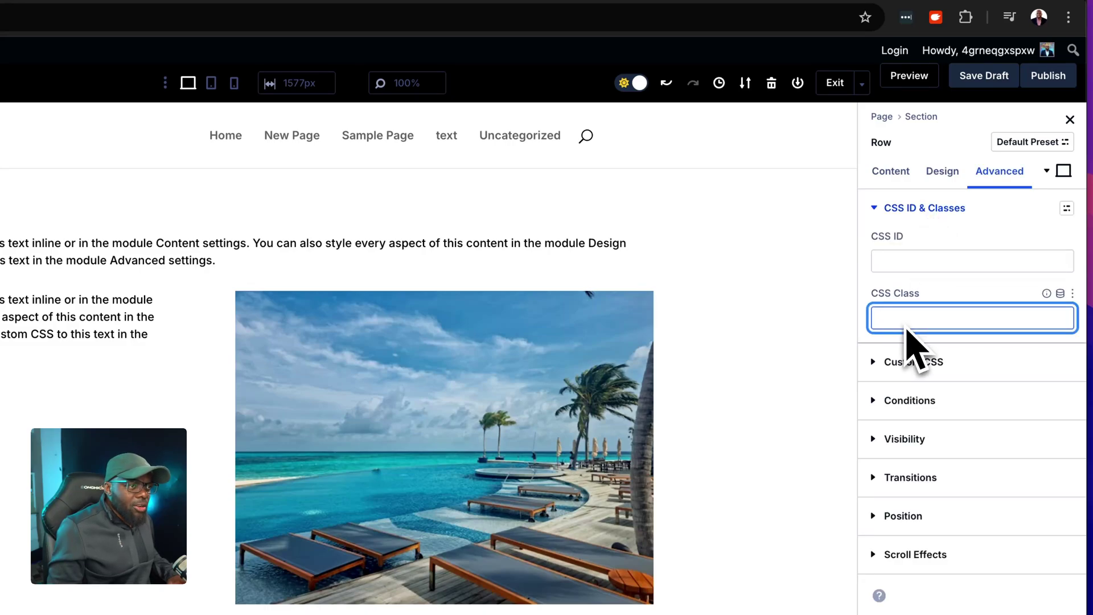
pyautogui.write('bg-gray-50 pad')
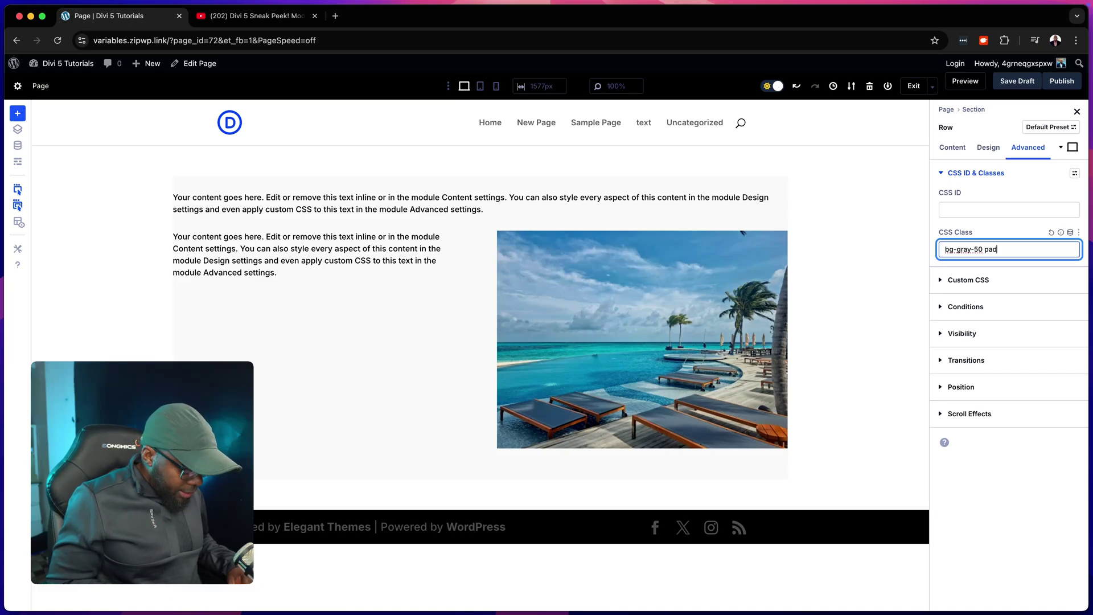
pyautogui.write('l')
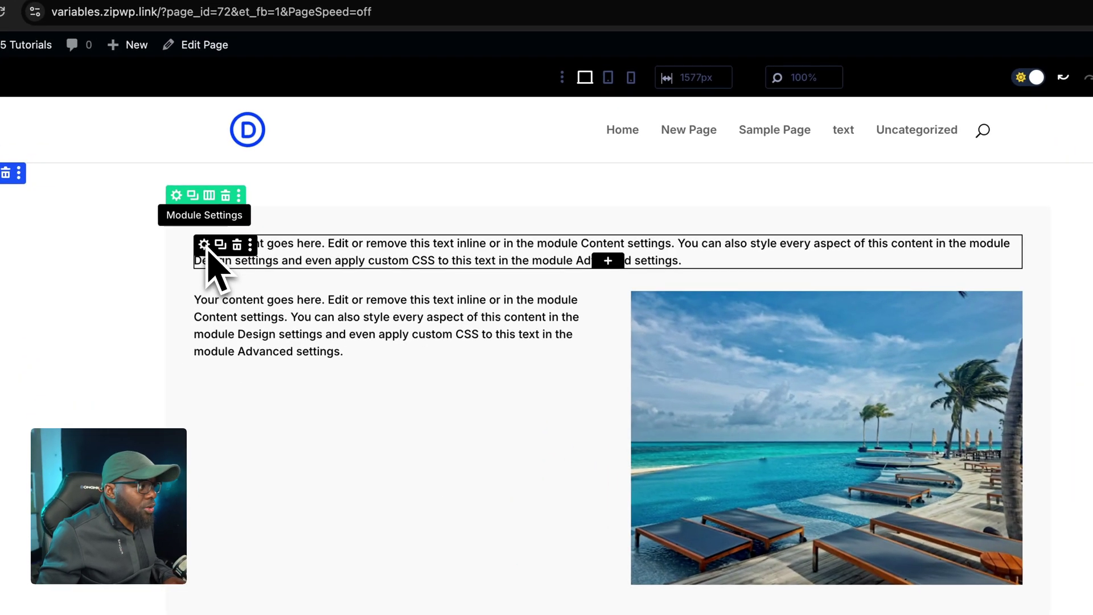
# - Delete the extra sentences from the top Text module's body
pyautogui.click(200, 204)
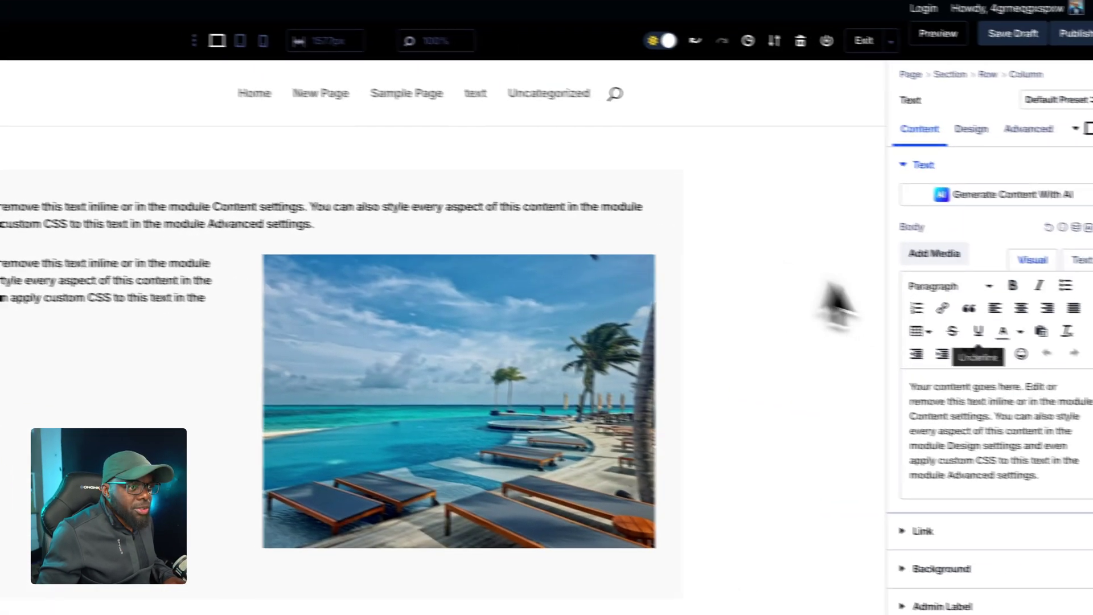
pyautogui.moveTo(990, 417); pyautogui.dragTo(1019, 476)
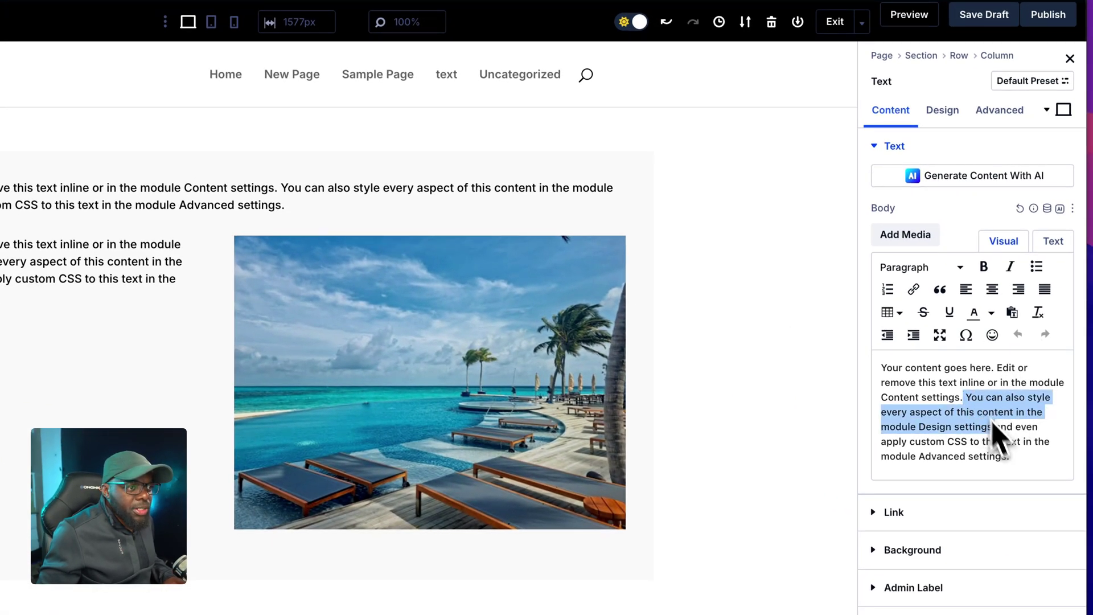
pyautogui.press('BackSpace')
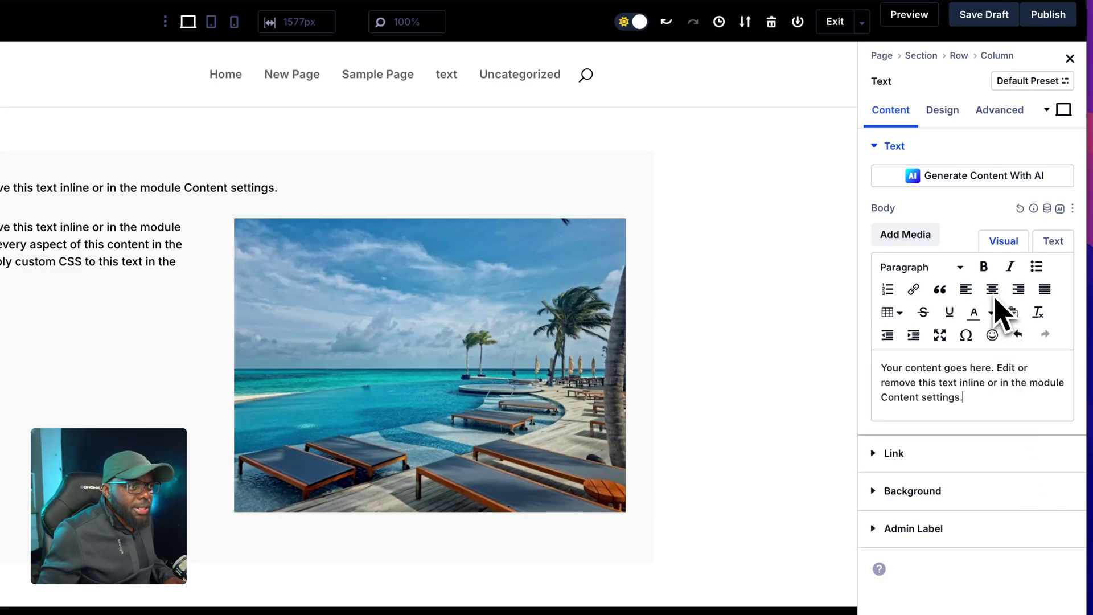
# - Give the top Text module the CSS class 'heading-m'
pyautogui.click(1017, 120)
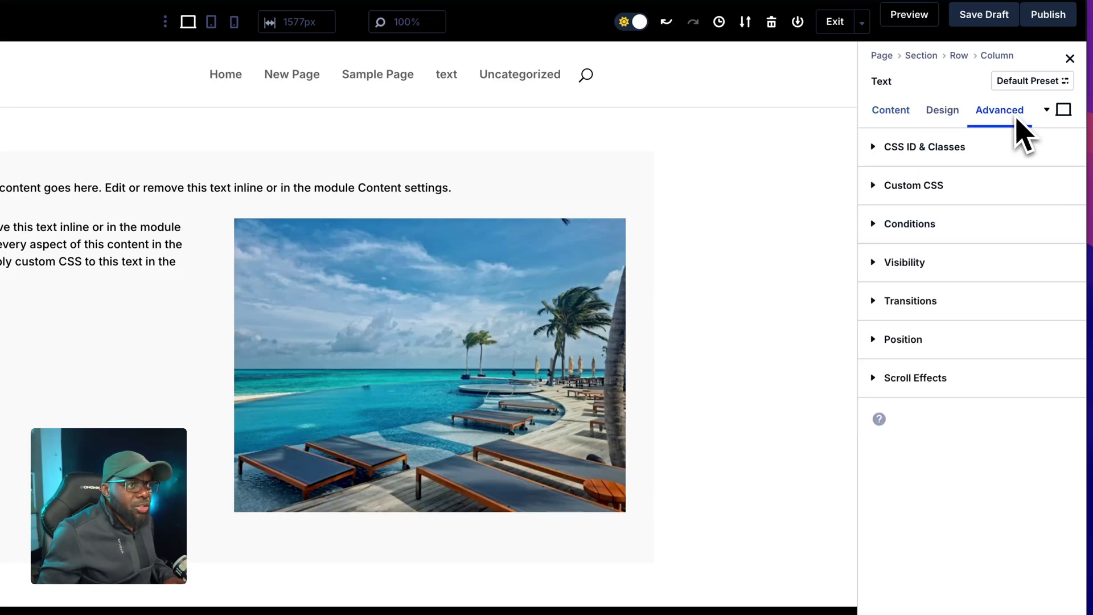
pyautogui.click(955, 155)
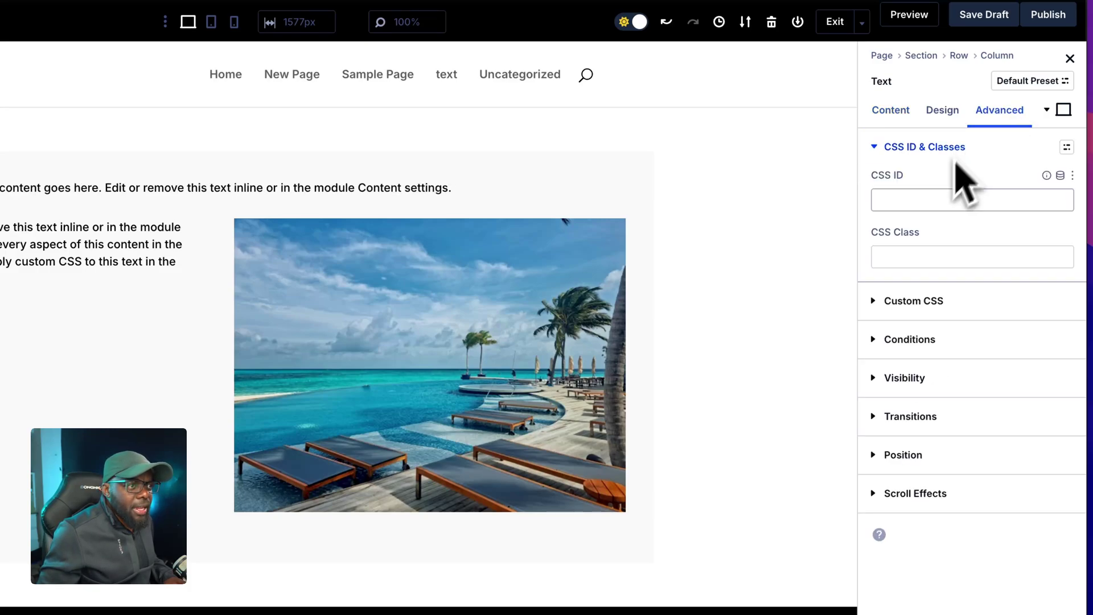
pyautogui.click(918, 263)
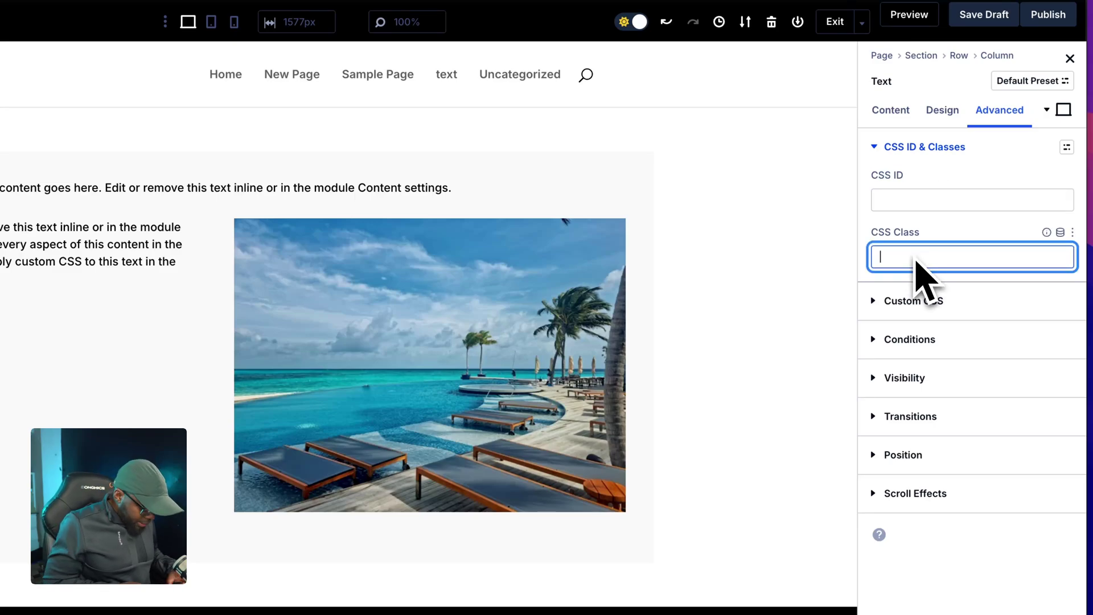
pyautogui.write('heading')
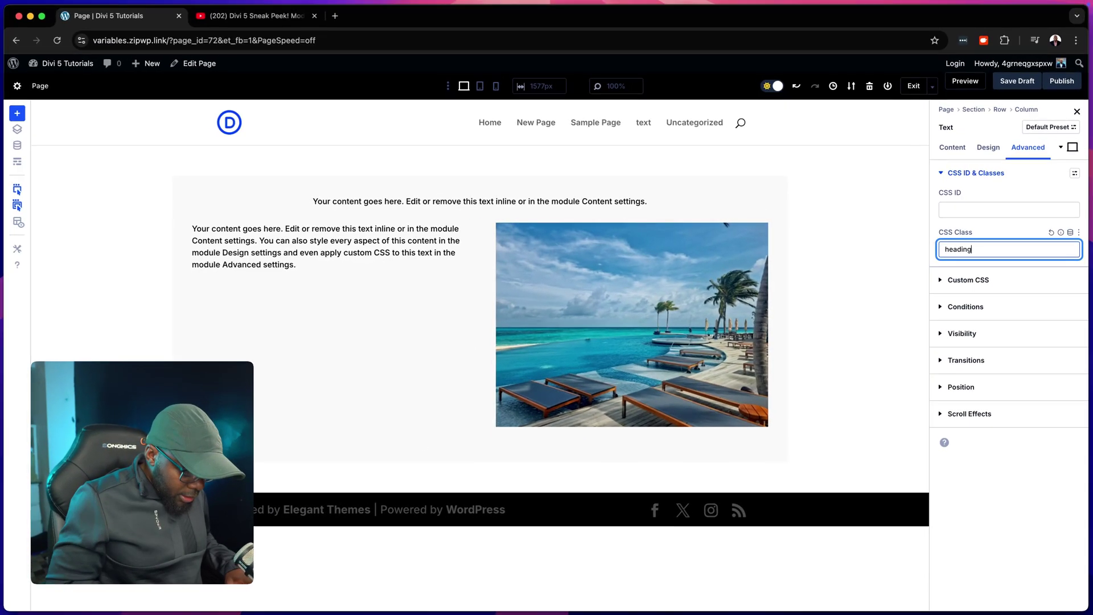
pyautogui.write('-l')
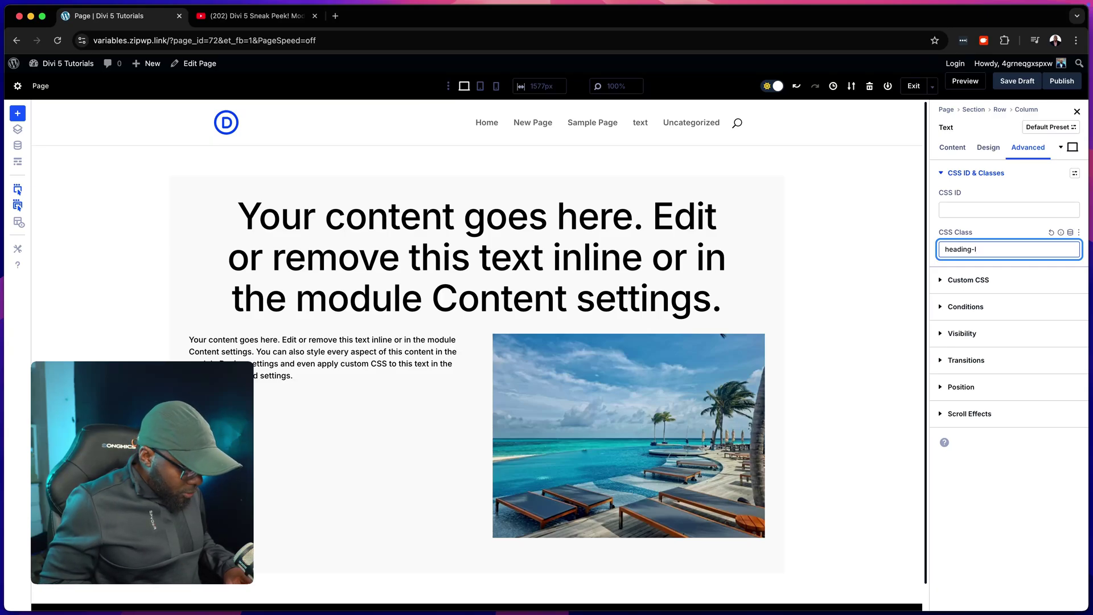
pyautogui.press('BackSpace')
pyautogui.write('m')
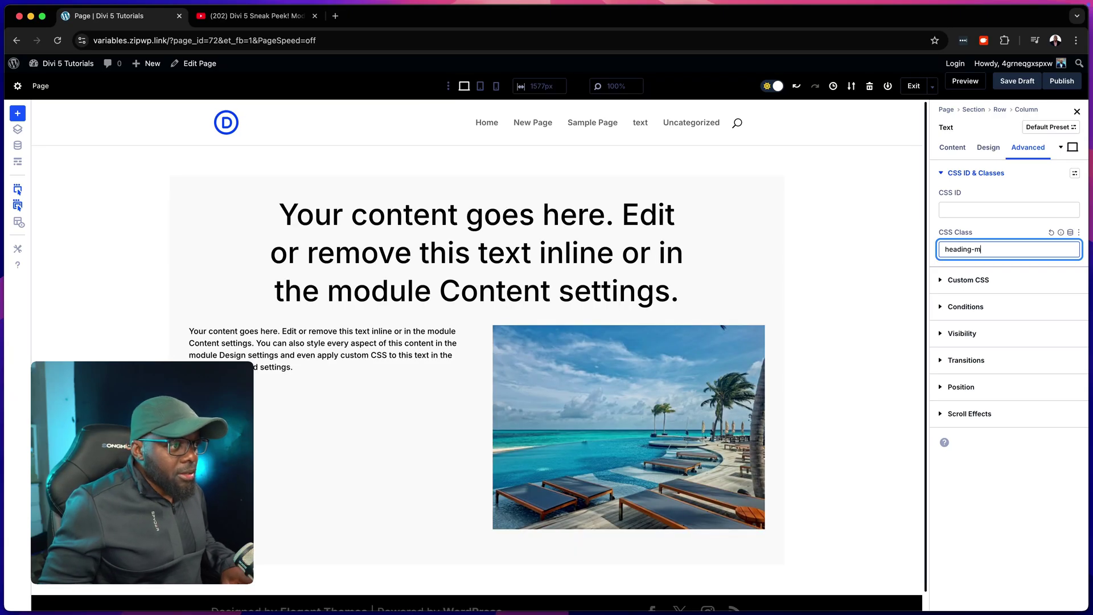
# - Trim the trailing words so the heading reads 'Your content goes here. Edit or remove this text inlin'
pyautogui.click(960, 149)
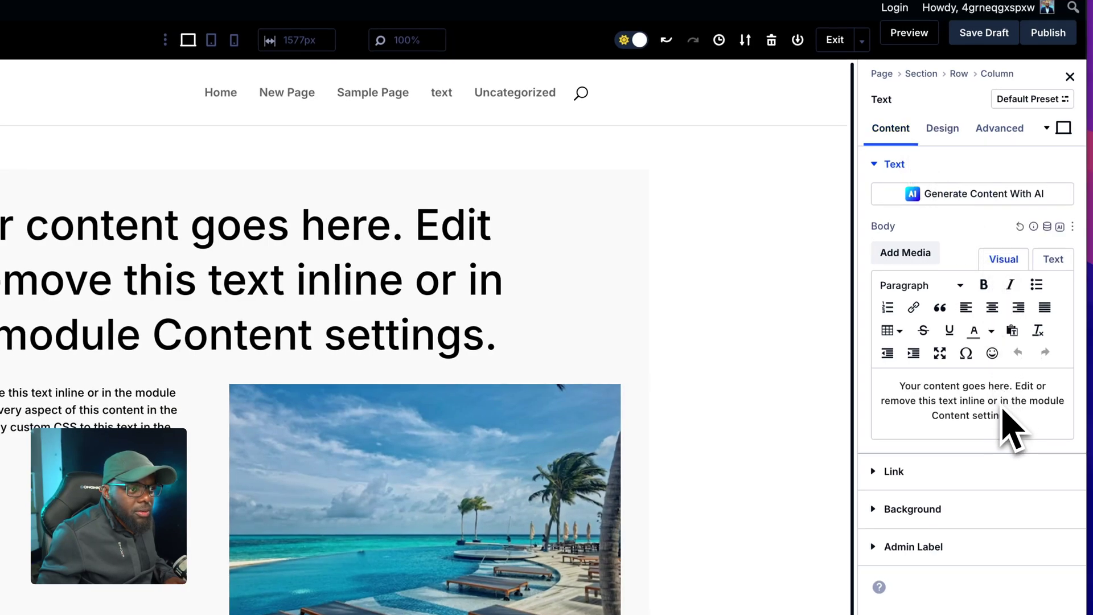
pyautogui.click(1030, 439)
pyautogui.moveTo(1028, 439); pyautogui.dragTo(979, 403)
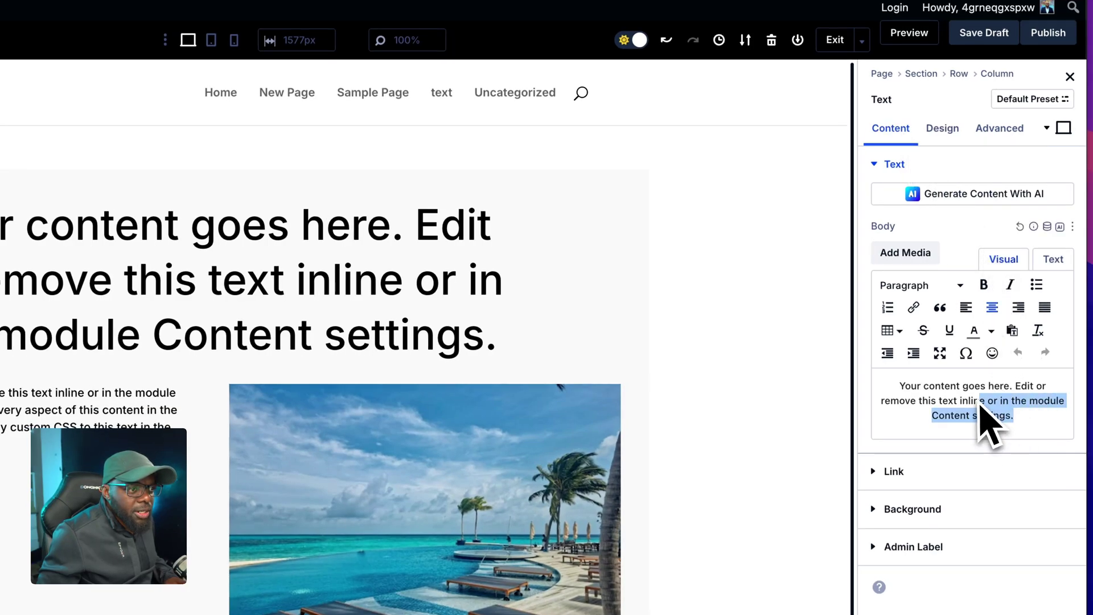
pyautogui.press('BackSpace')
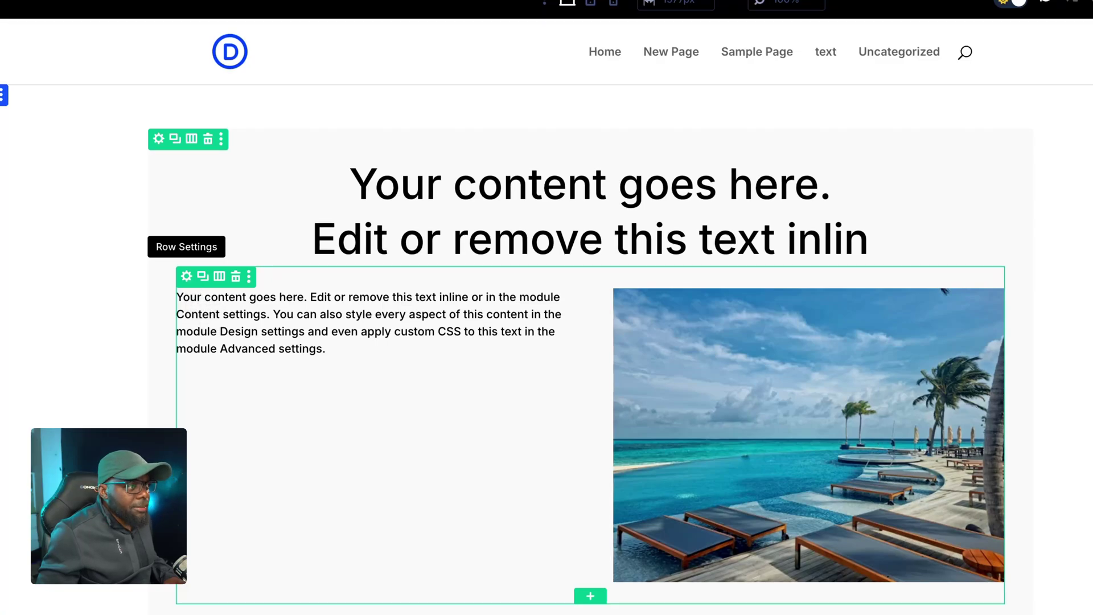
# - Give the nested two-column row the CSS classes 'bg-gray-200 pad-l'
pyautogui.click(186, 276)
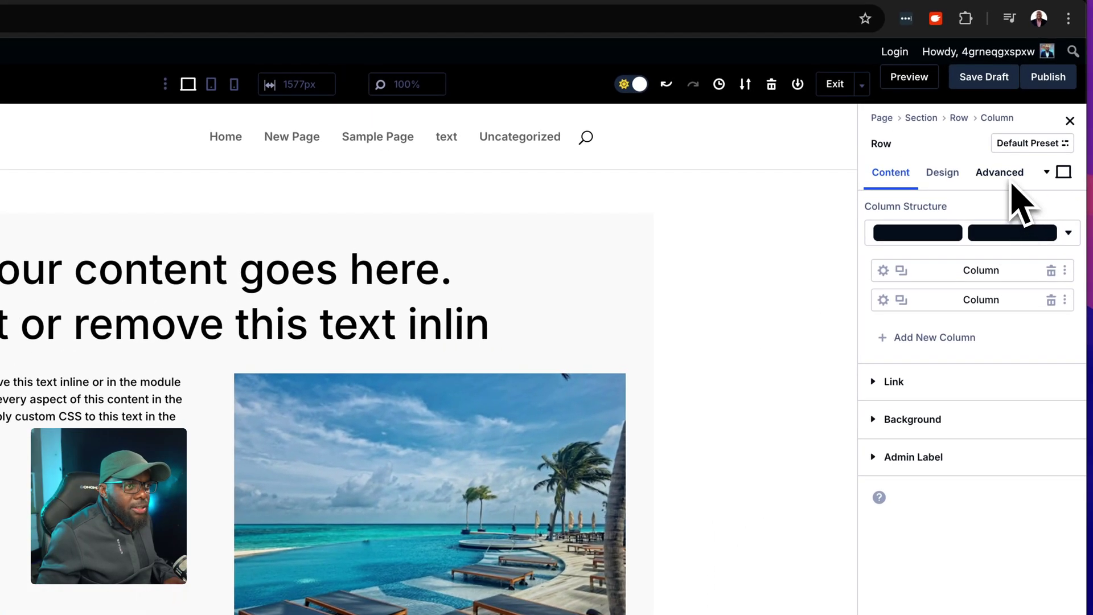
pyautogui.click(1011, 181)
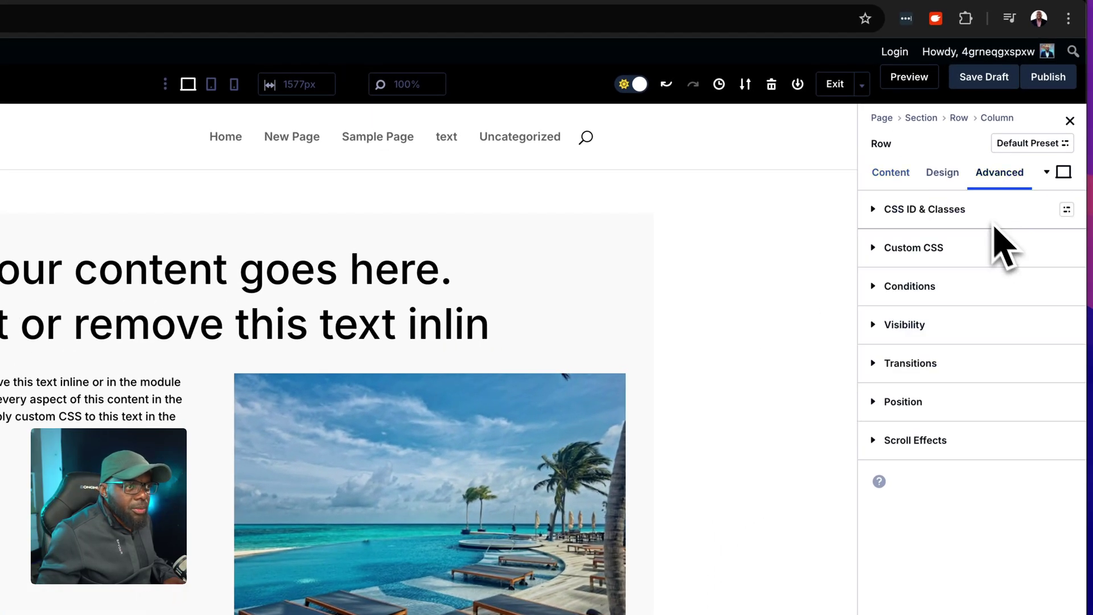
pyautogui.click(979, 215)
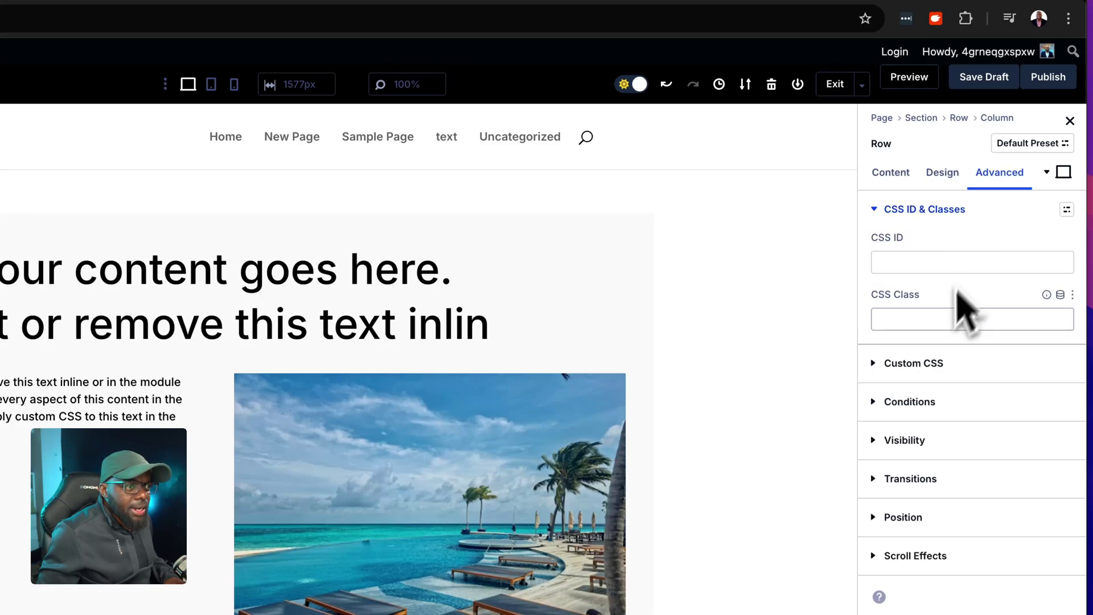
pyautogui.click(941, 321)
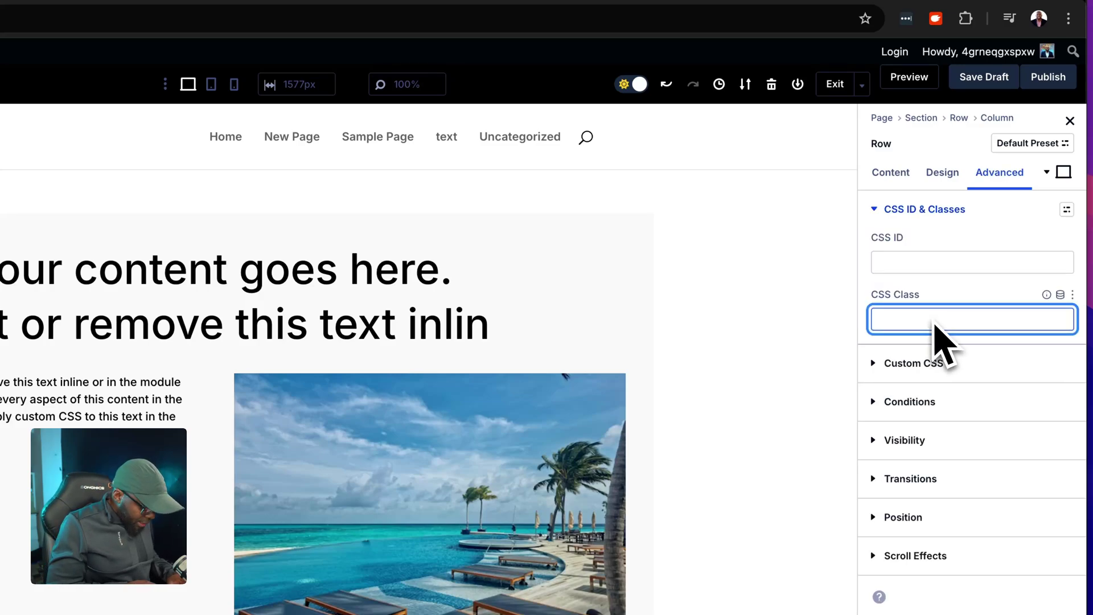
pyautogui.write('bg-gray-2')
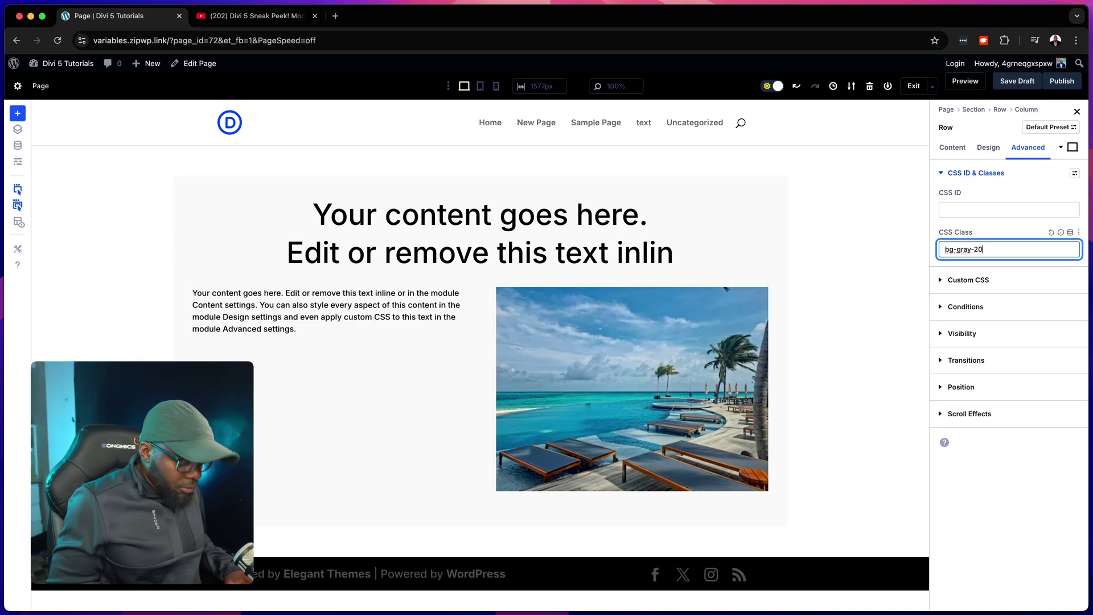
pyautogui.write('0 pad')
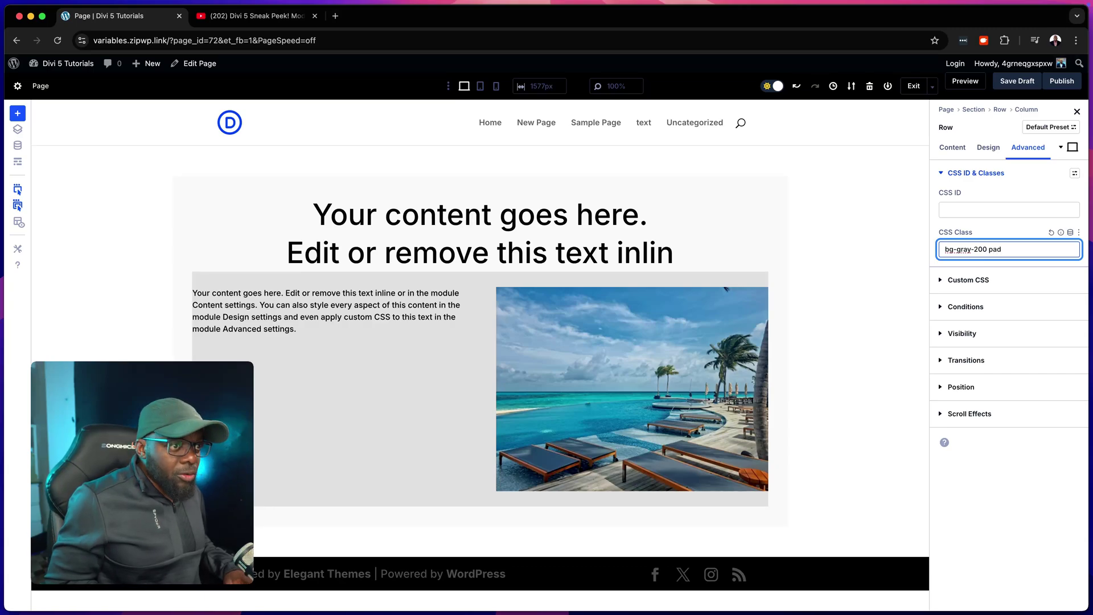
pyautogui.write('-l')
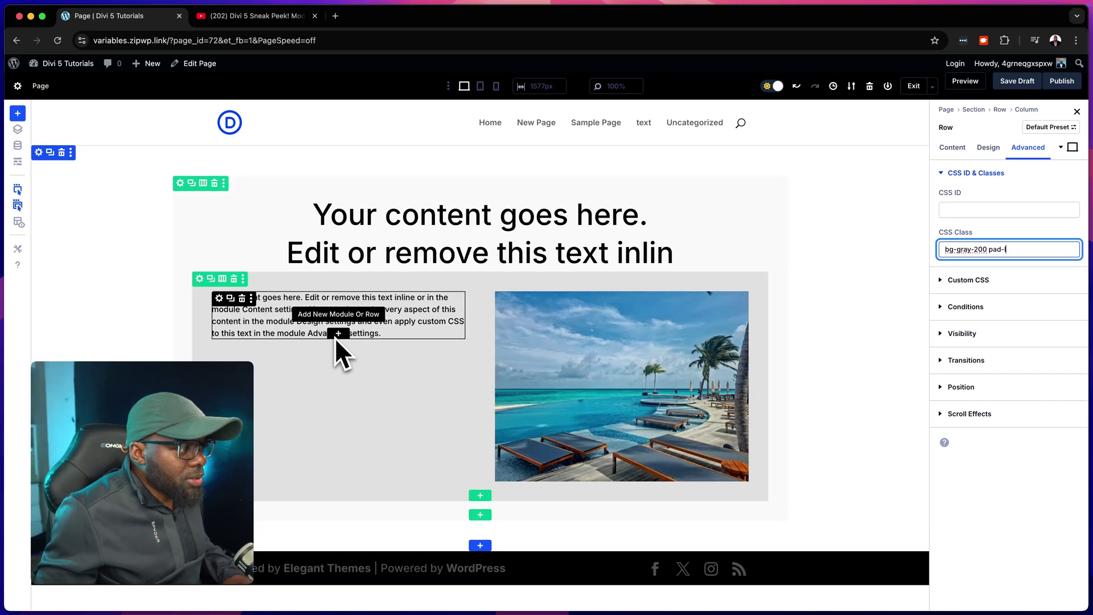
# - Insert a three-column row below the paragraph in the left column
pyautogui.click(340, 336)
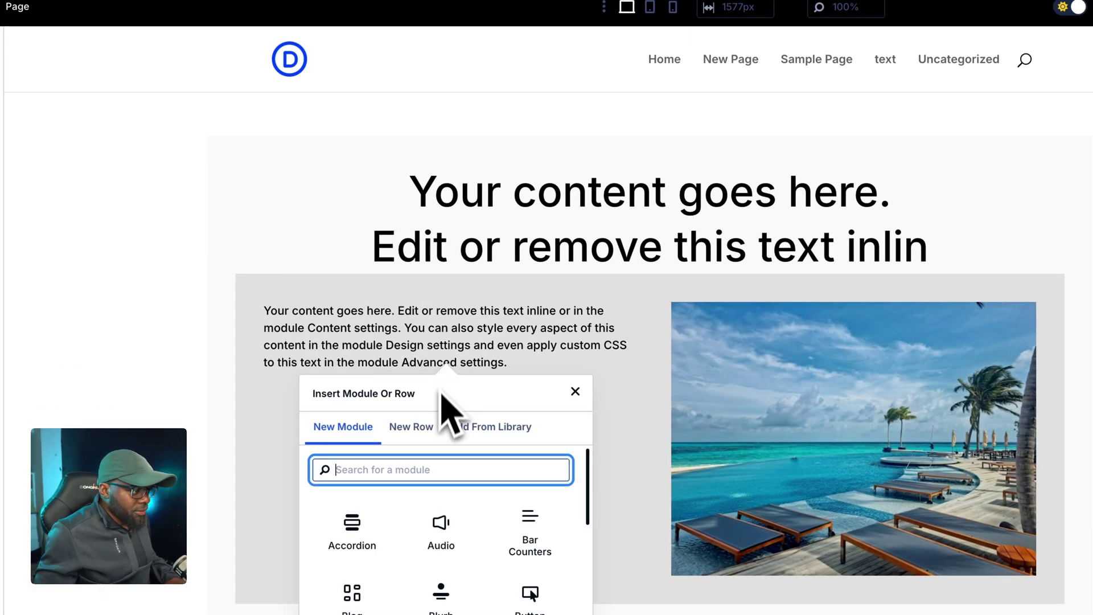
pyautogui.click(419, 435)
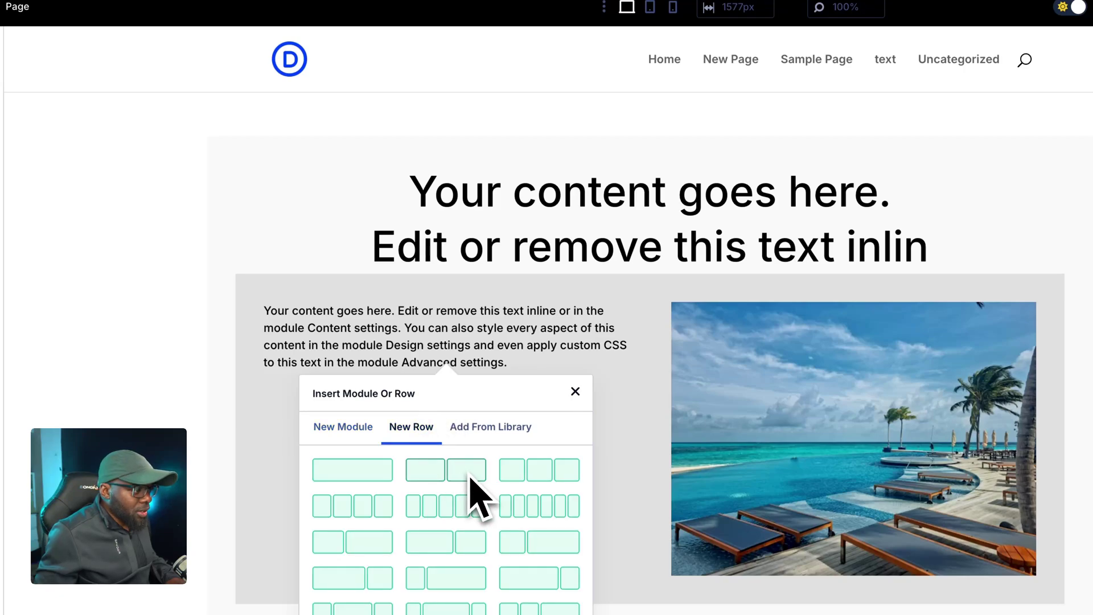
pyautogui.click(538, 470)
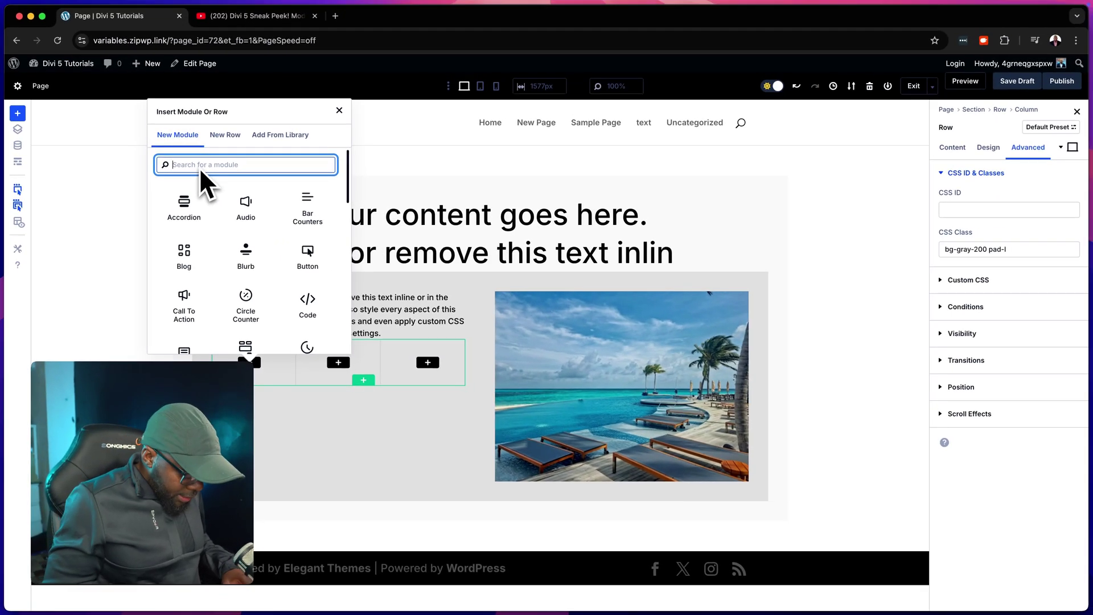
# - Add an Icon module to the first column and open its icon settings
pyautogui.write('icon')
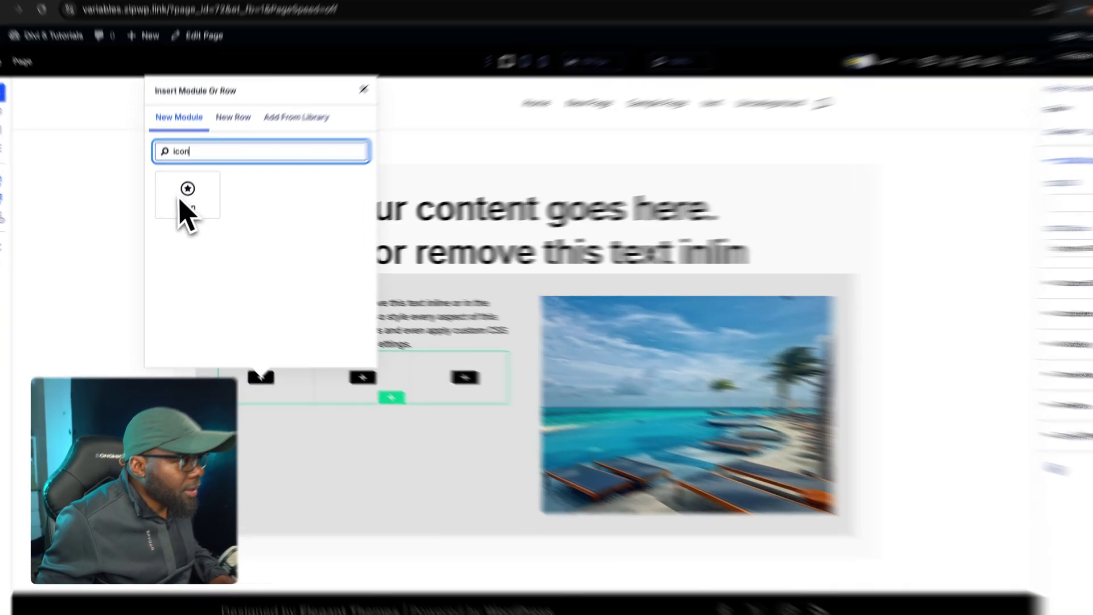
pyautogui.click(185, 206)
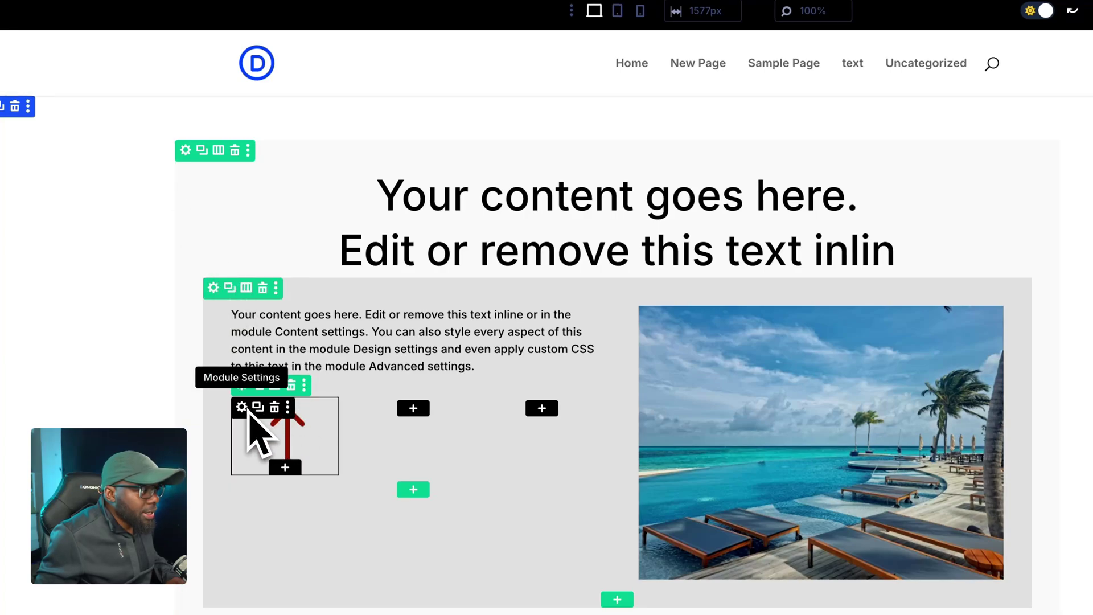
pyautogui.click(247, 410)
pyautogui.scroll(-3, 1033, 293)
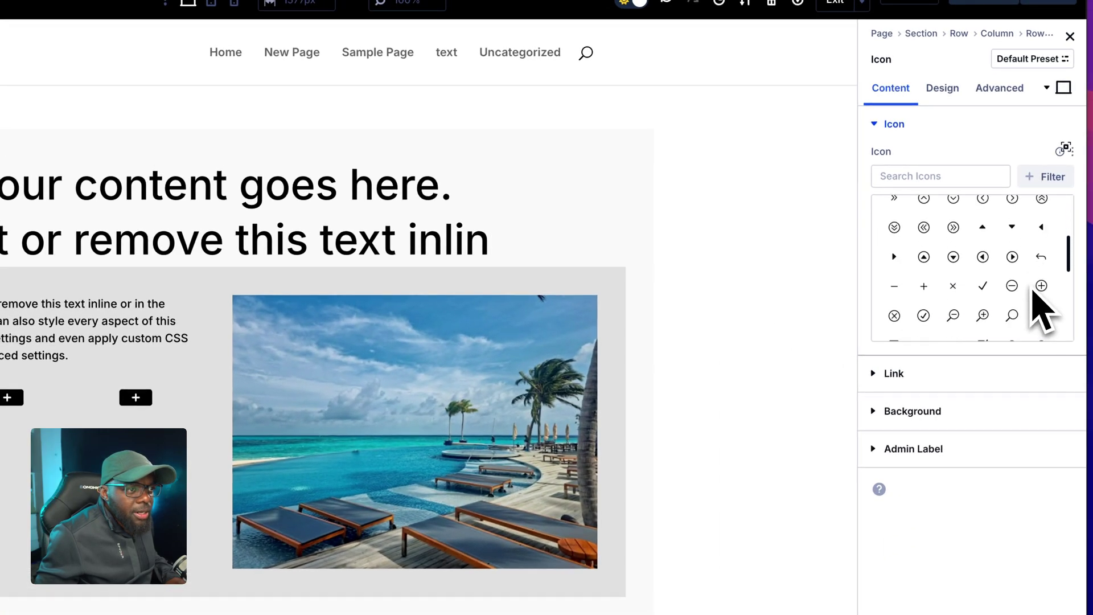
pyautogui.scroll(-3, 1036, 296)
# - Set the icon to the list symbol and check its Design > Icon settings
pyautogui.click(1041, 289)
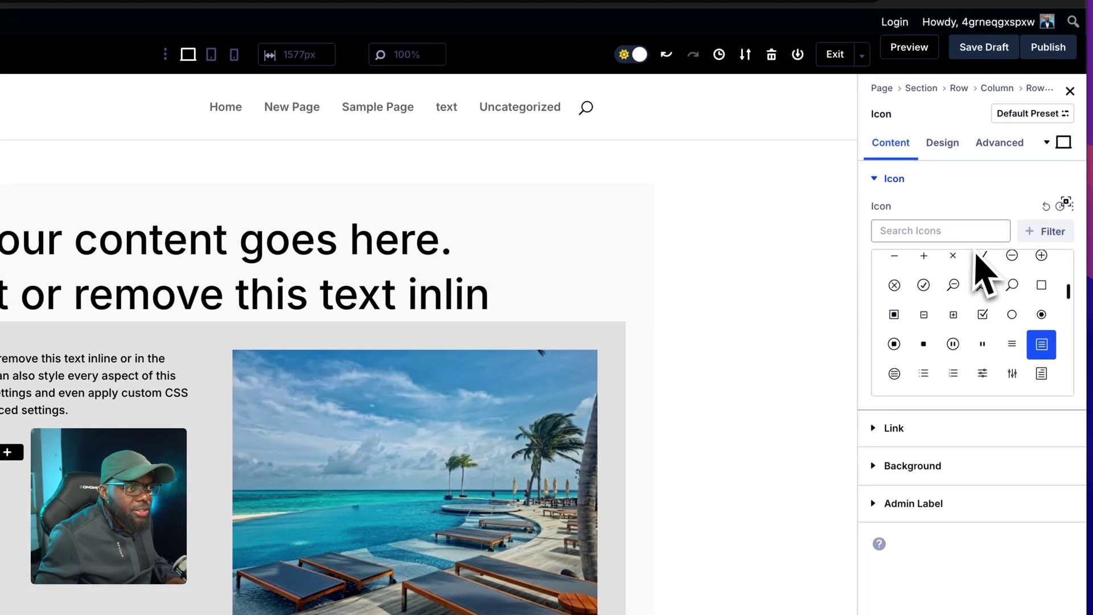
pyautogui.click(946, 147)
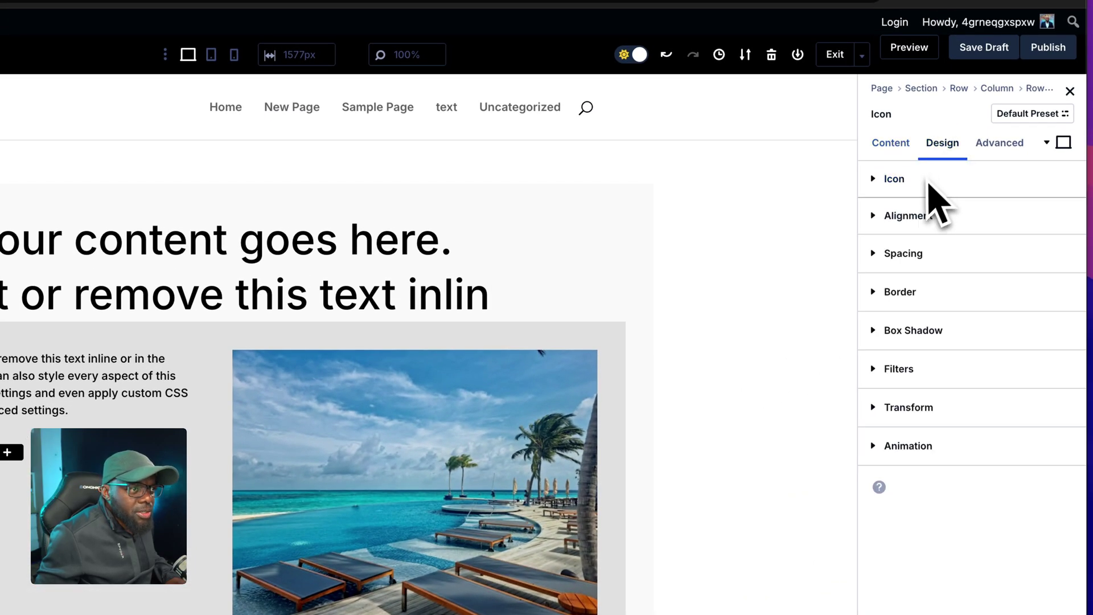
pyautogui.click(929, 183)
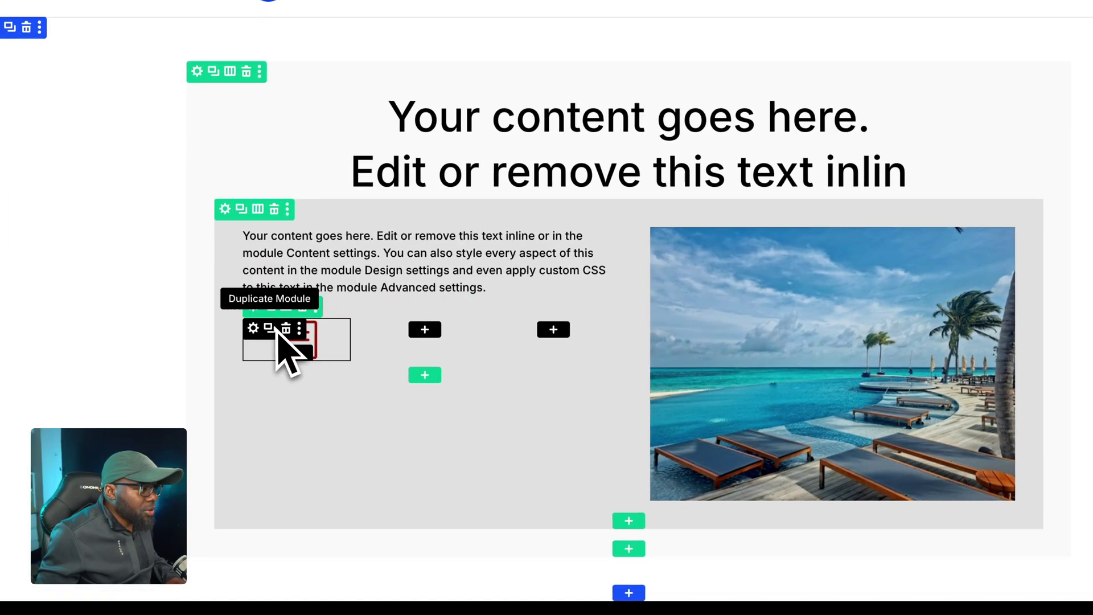
# - Duplicate the list icon twice and move the copies into columns 2 and 3
pyautogui.click(270, 328)
pyautogui.click(270, 329)
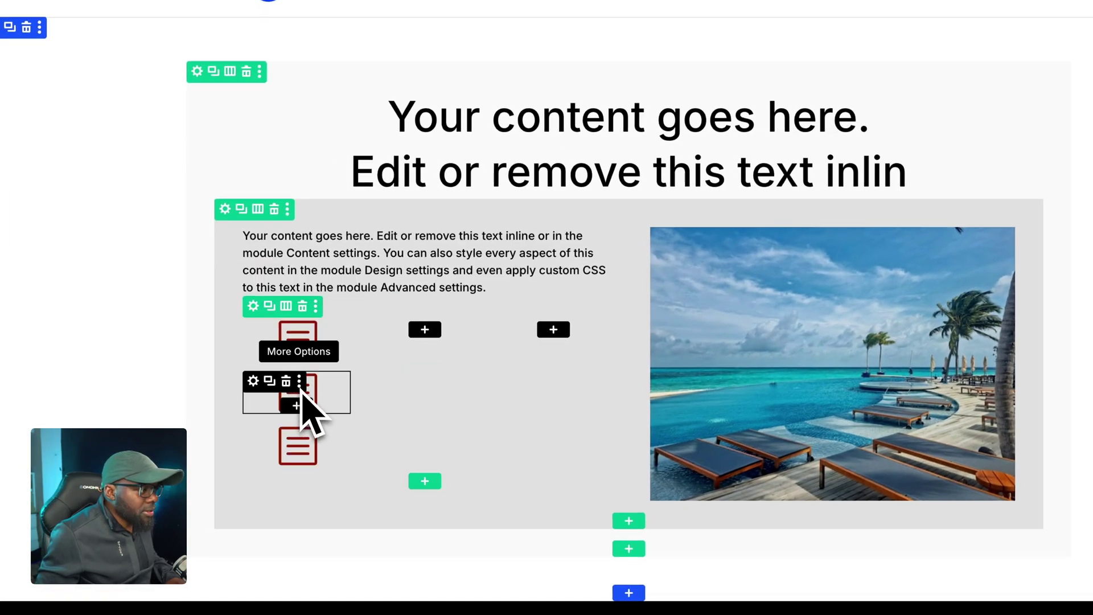
pyautogui.moveTo(320, 410); pyautogui.dragTo(428, 341)
pyautogui.moveTo(310, 399); pyautogui.dragTo(555, 341)
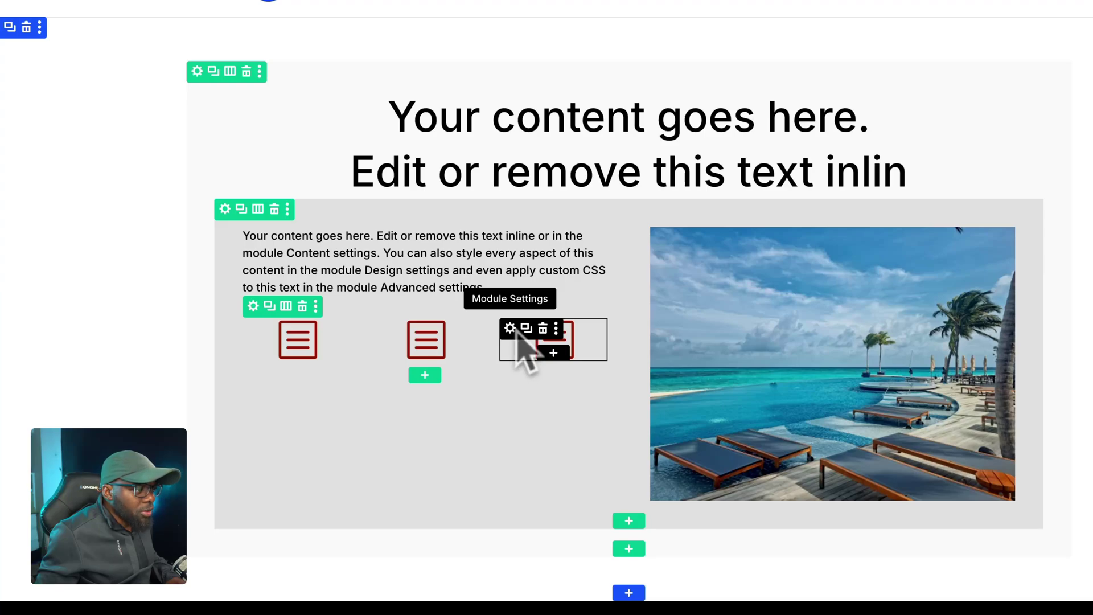
# - Change the third icon to the cloud-upload symbol
pyautogui.click(510, 328)
pyautogui.scroll(-5, 993, 286)
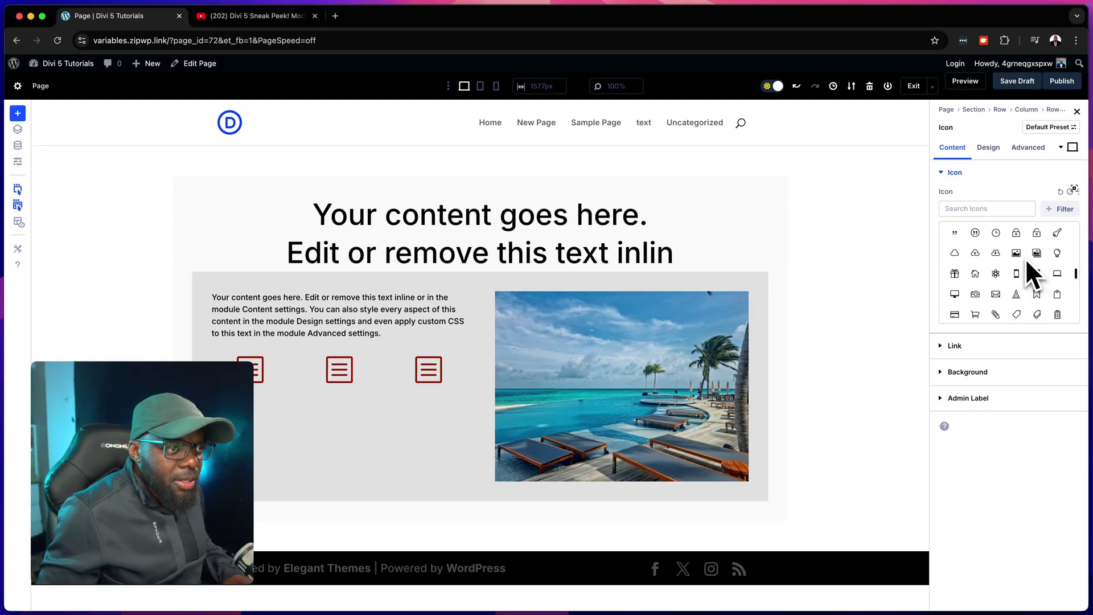
pyautogui.click(979, 253)
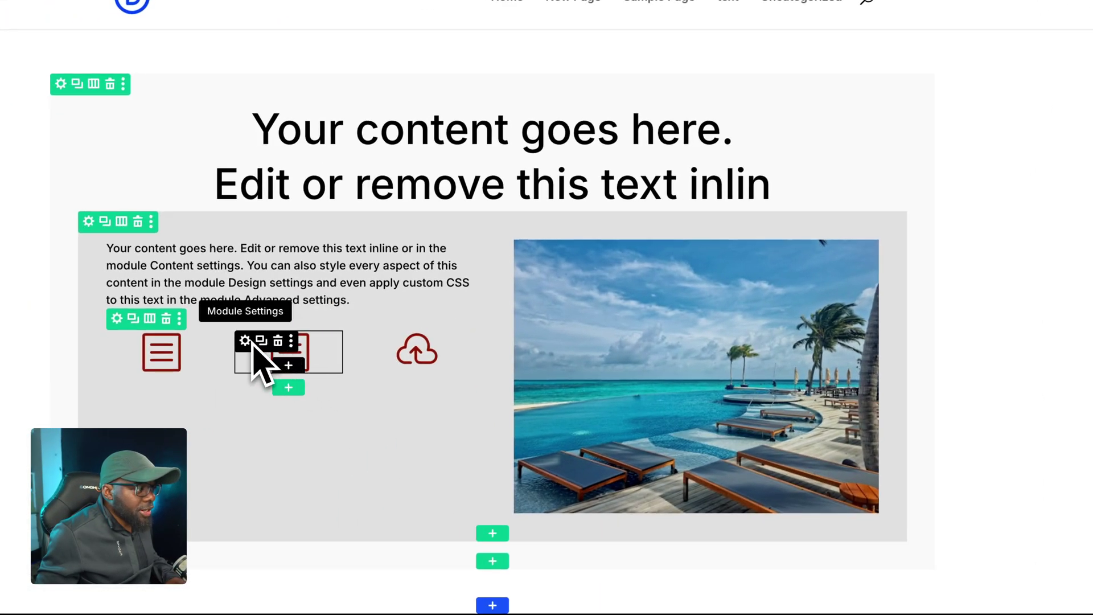
# - Change the middle icon to the sliders symbol
pyautogui.click(245, 340)
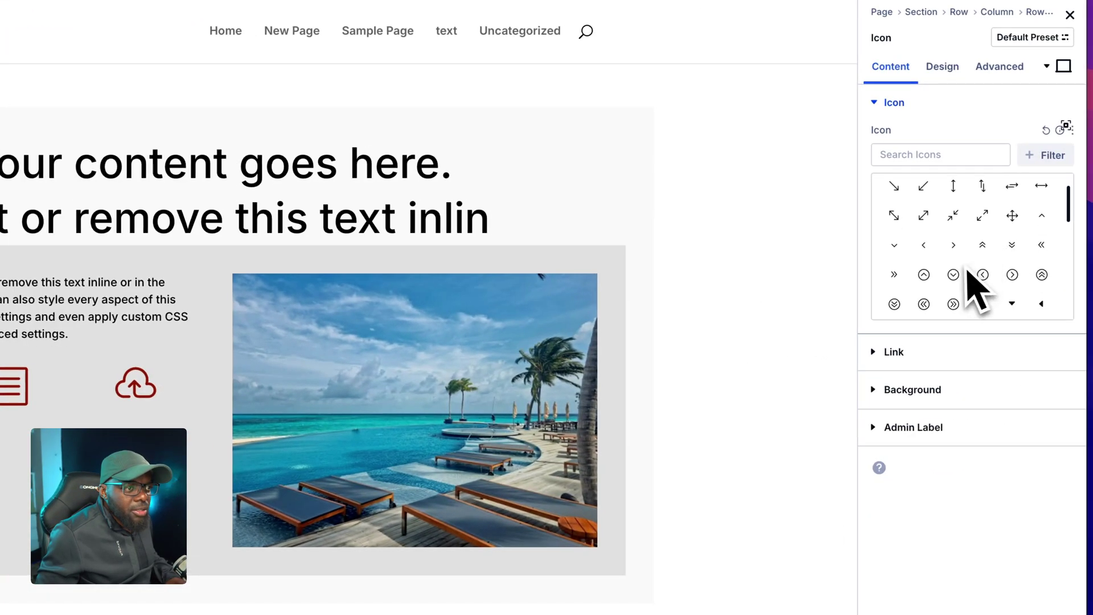
pyautogui.scroll(-10, 971, 273)
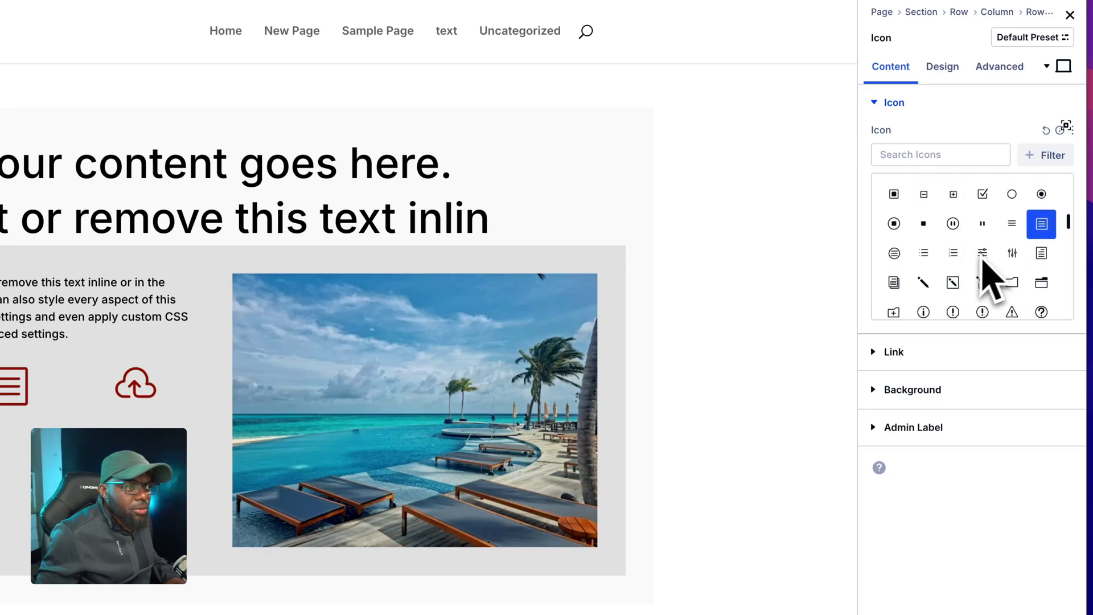
pyautogui.click(982, 253)
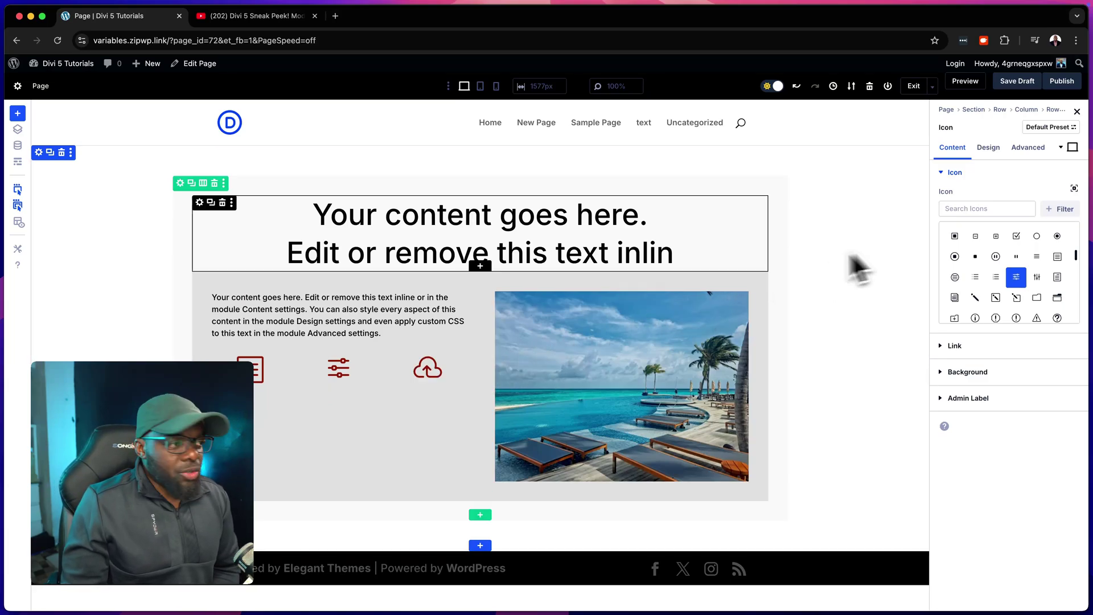
# - Append 'mt-l' to the nested row's 'bg-gray-200 pad-l' CSS classes
pyautogui.click(576, 295)
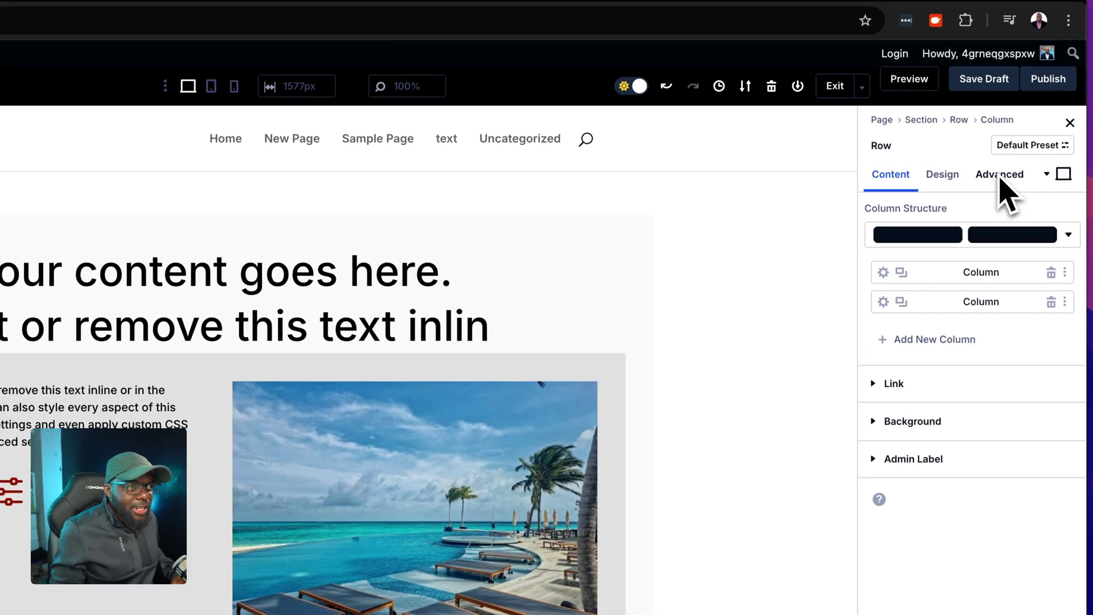
pyautogui.click(1059, 143)
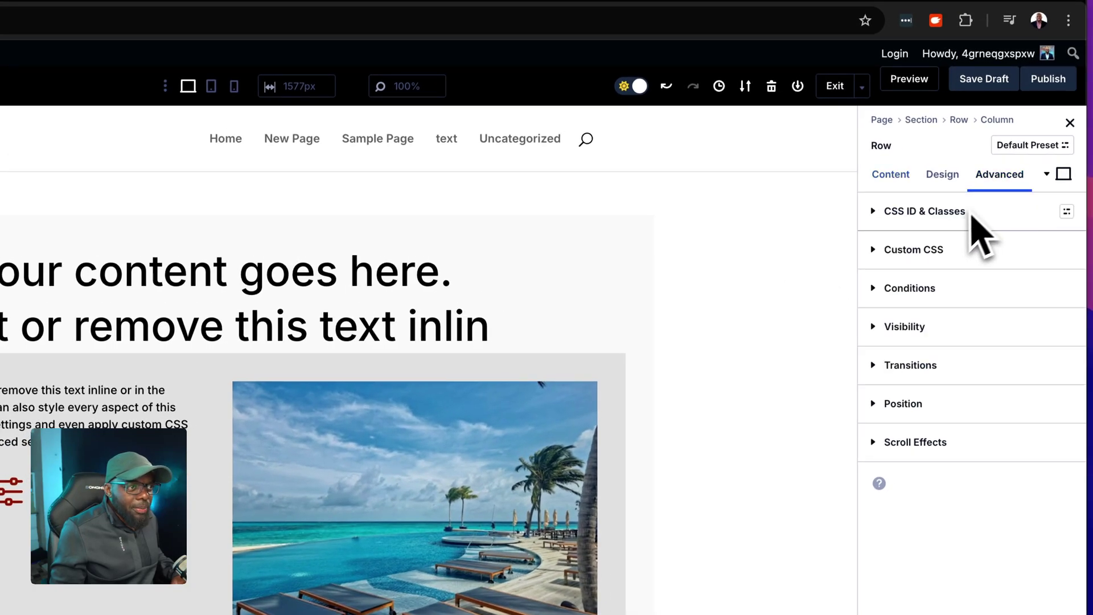
pyautogui.click(953, 215)
pyautogui.click(980, 323)
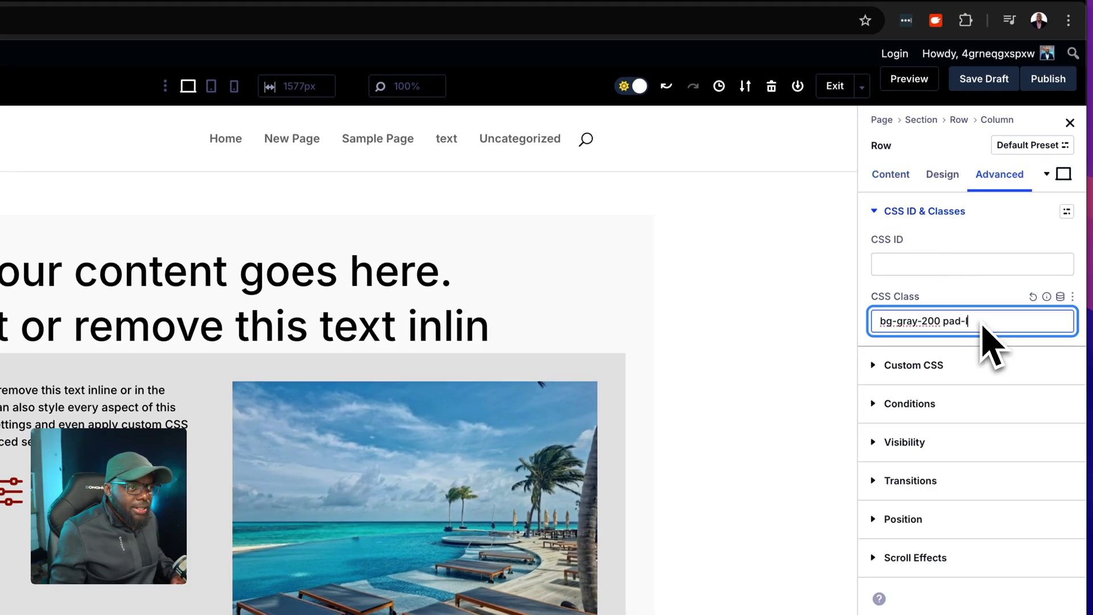
pyautogui.write('mt')
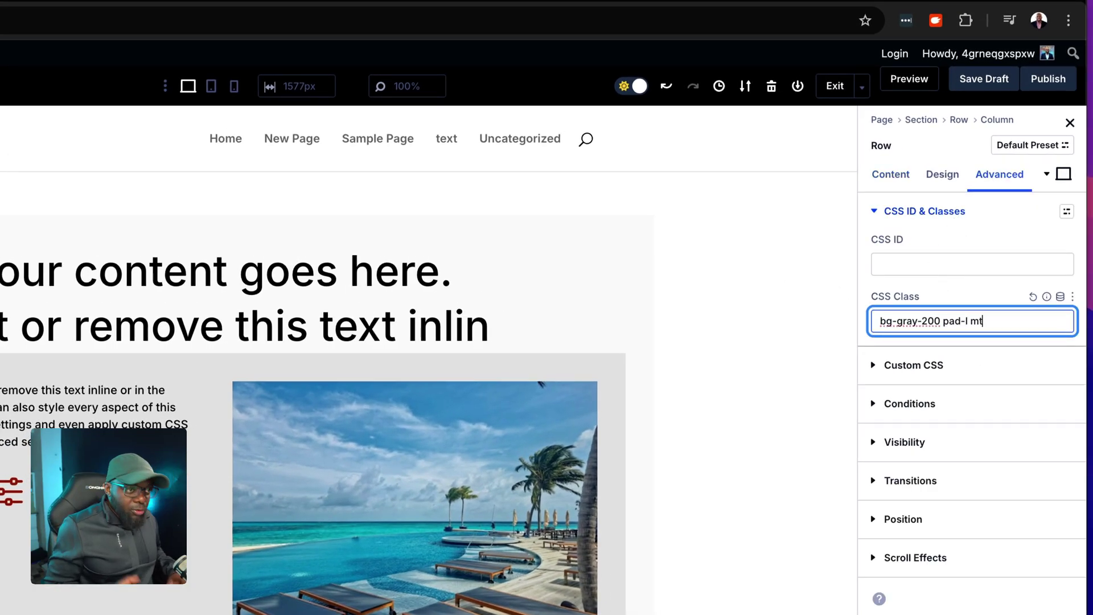
pyautogui.write('-l')
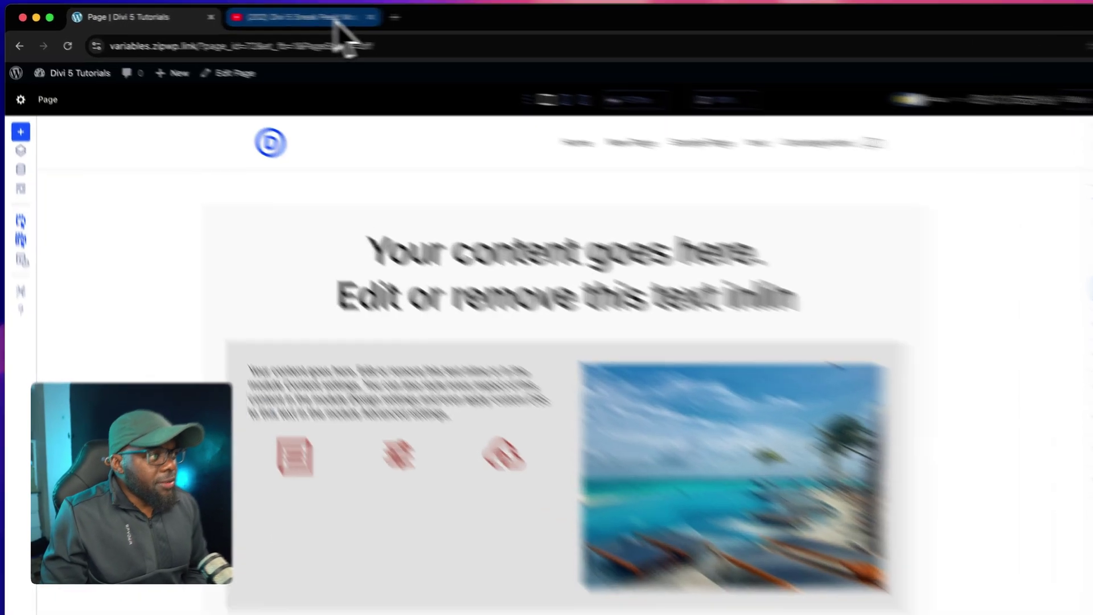
# - Switch to the YouTube tab and pause the Divi 5 sneak peek video
pyautogui.click(285, 20)
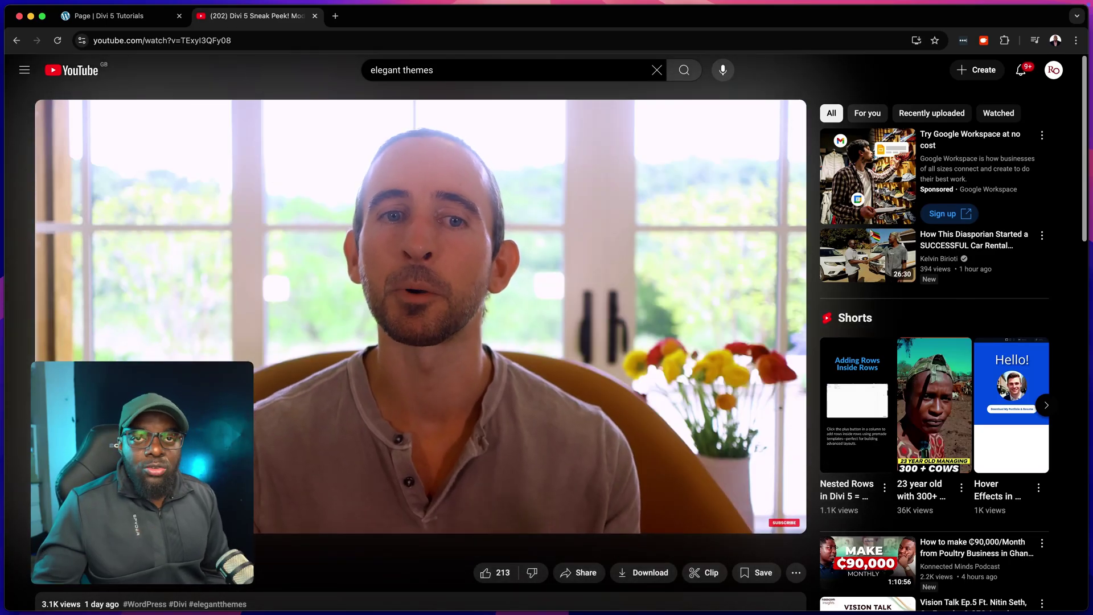
pyautogui.press('space')
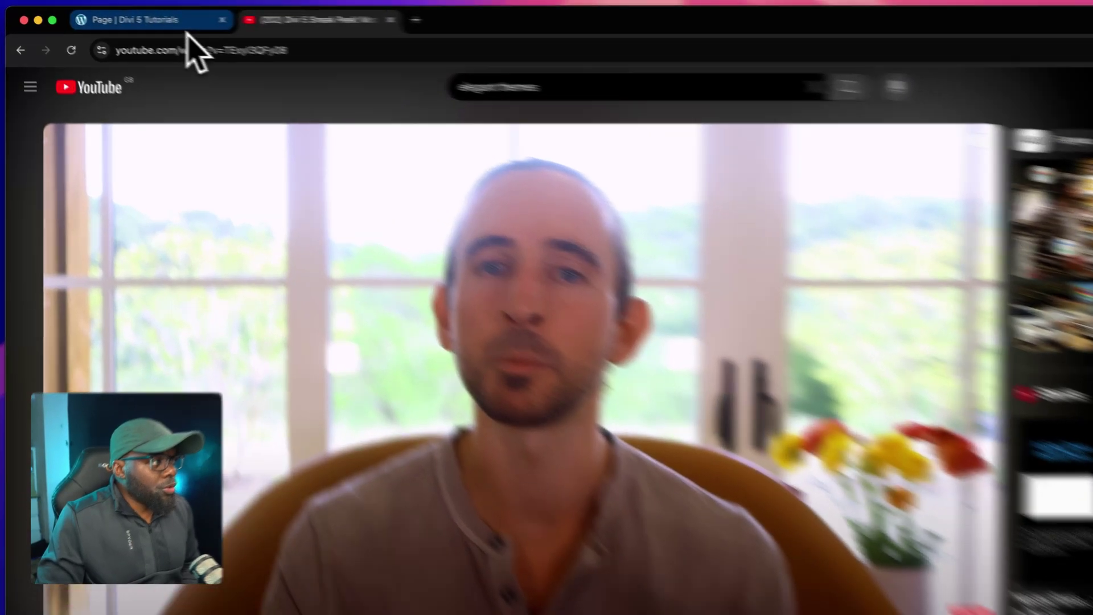
# - Return to the 'Page | Divi 5 Tutorials' tab with the gray row, icons and beach image
pyautogui.click(149, 21)
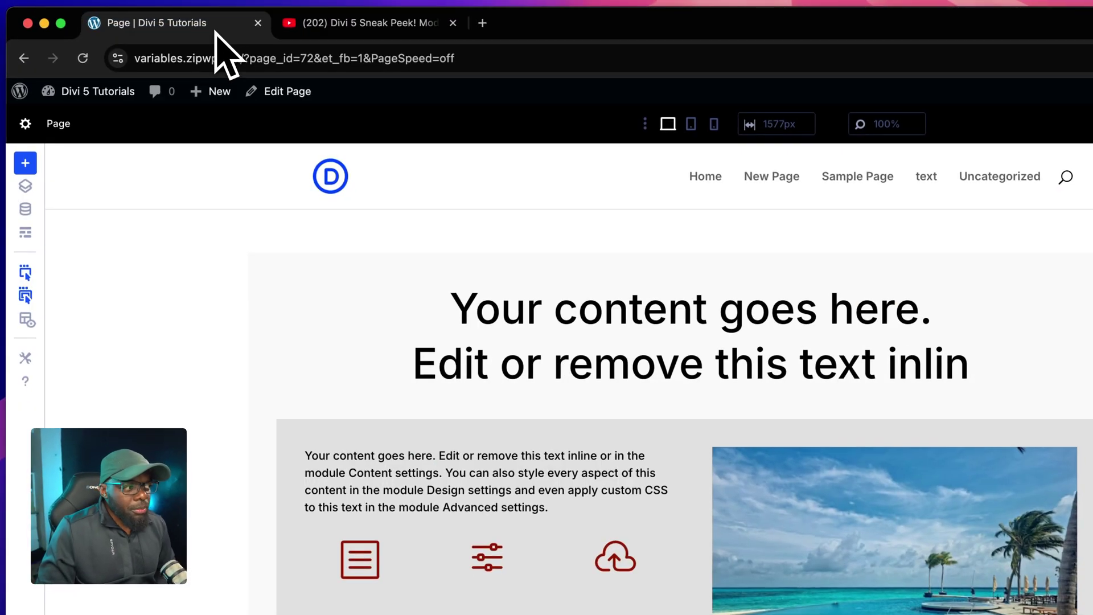